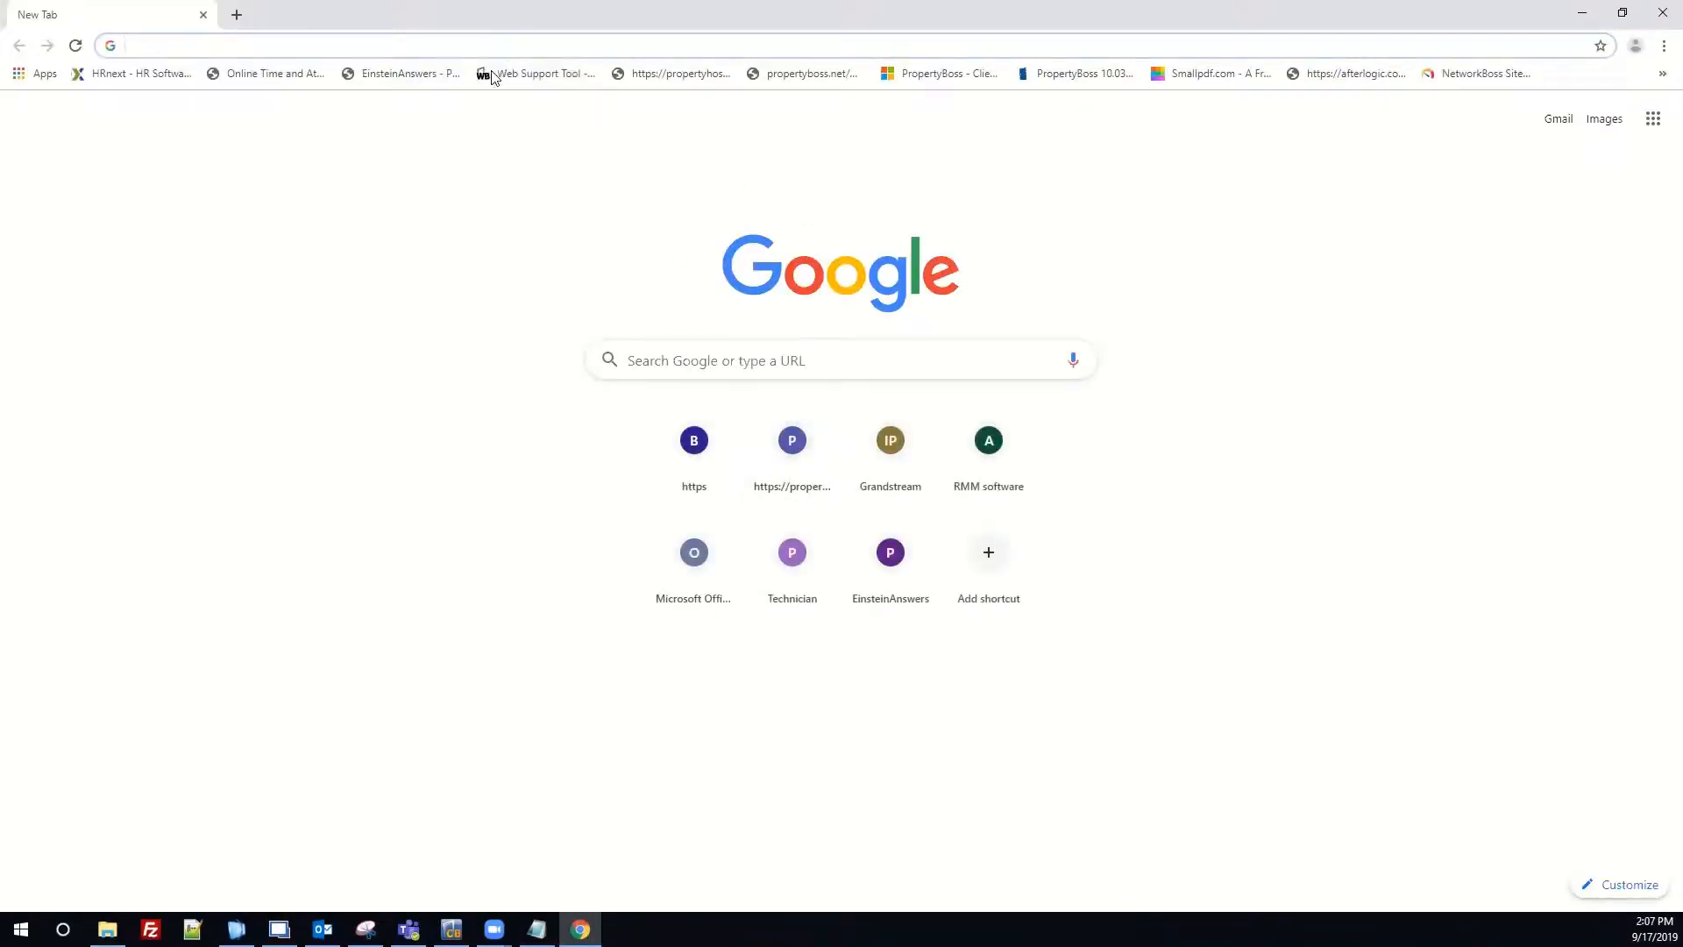
# Load the PropertyBoss website from the 'pro' address-bar suggestion.
pyautogui.write('propertyboss.net')
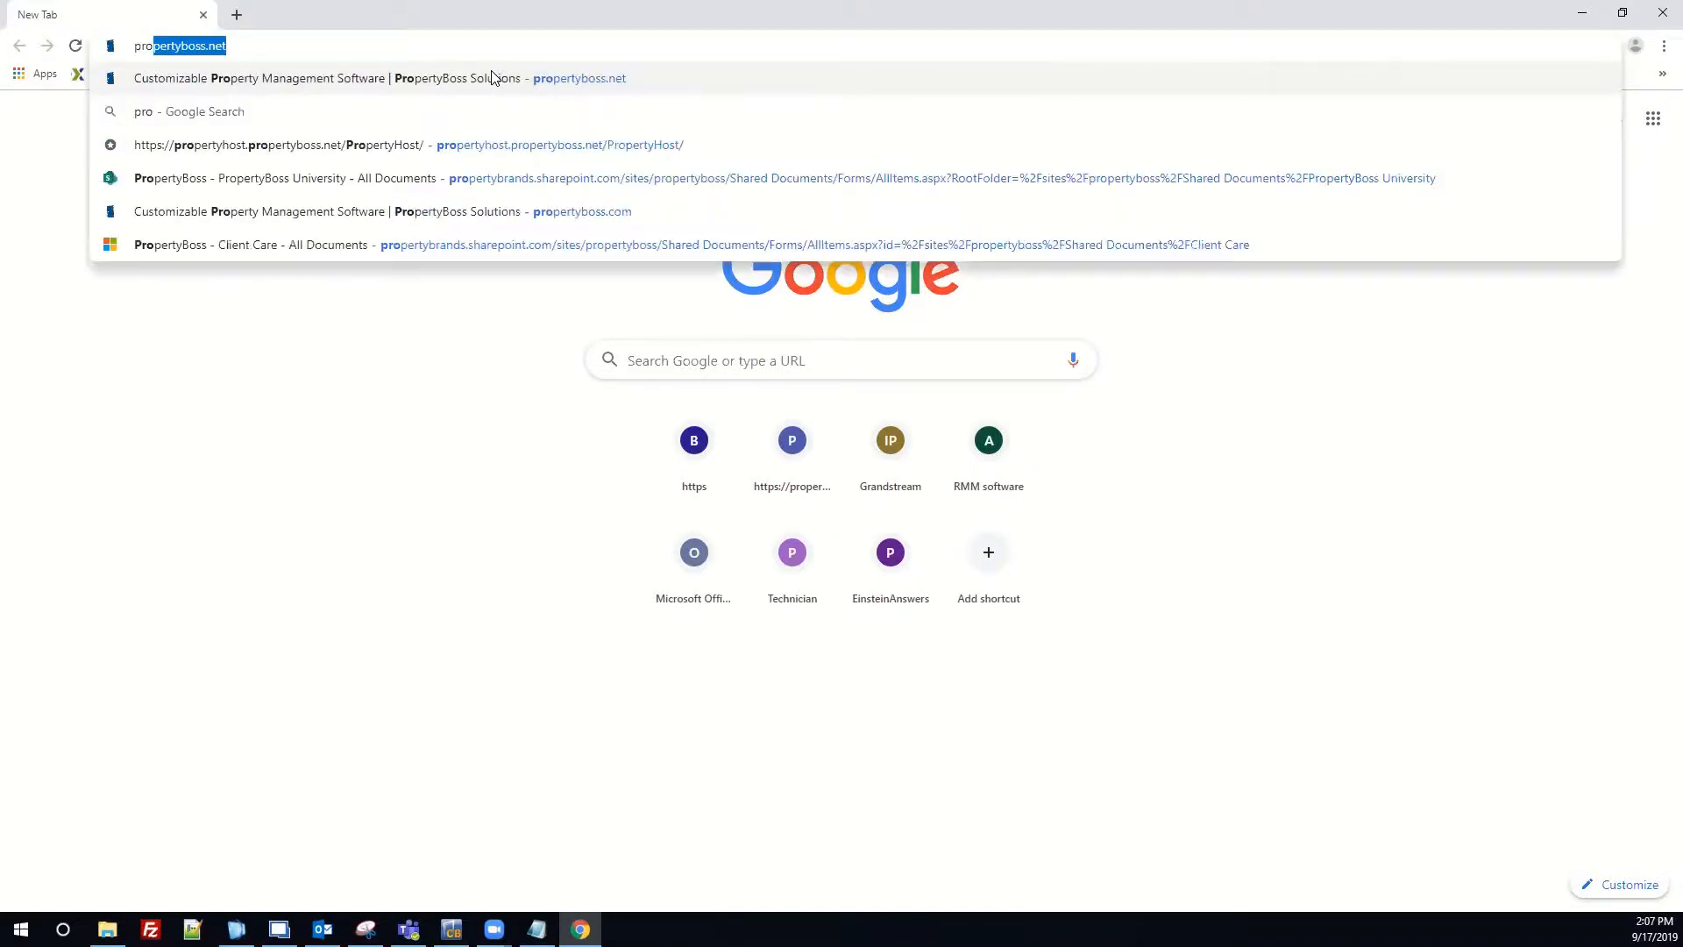
pyautogui.click(493, 78)
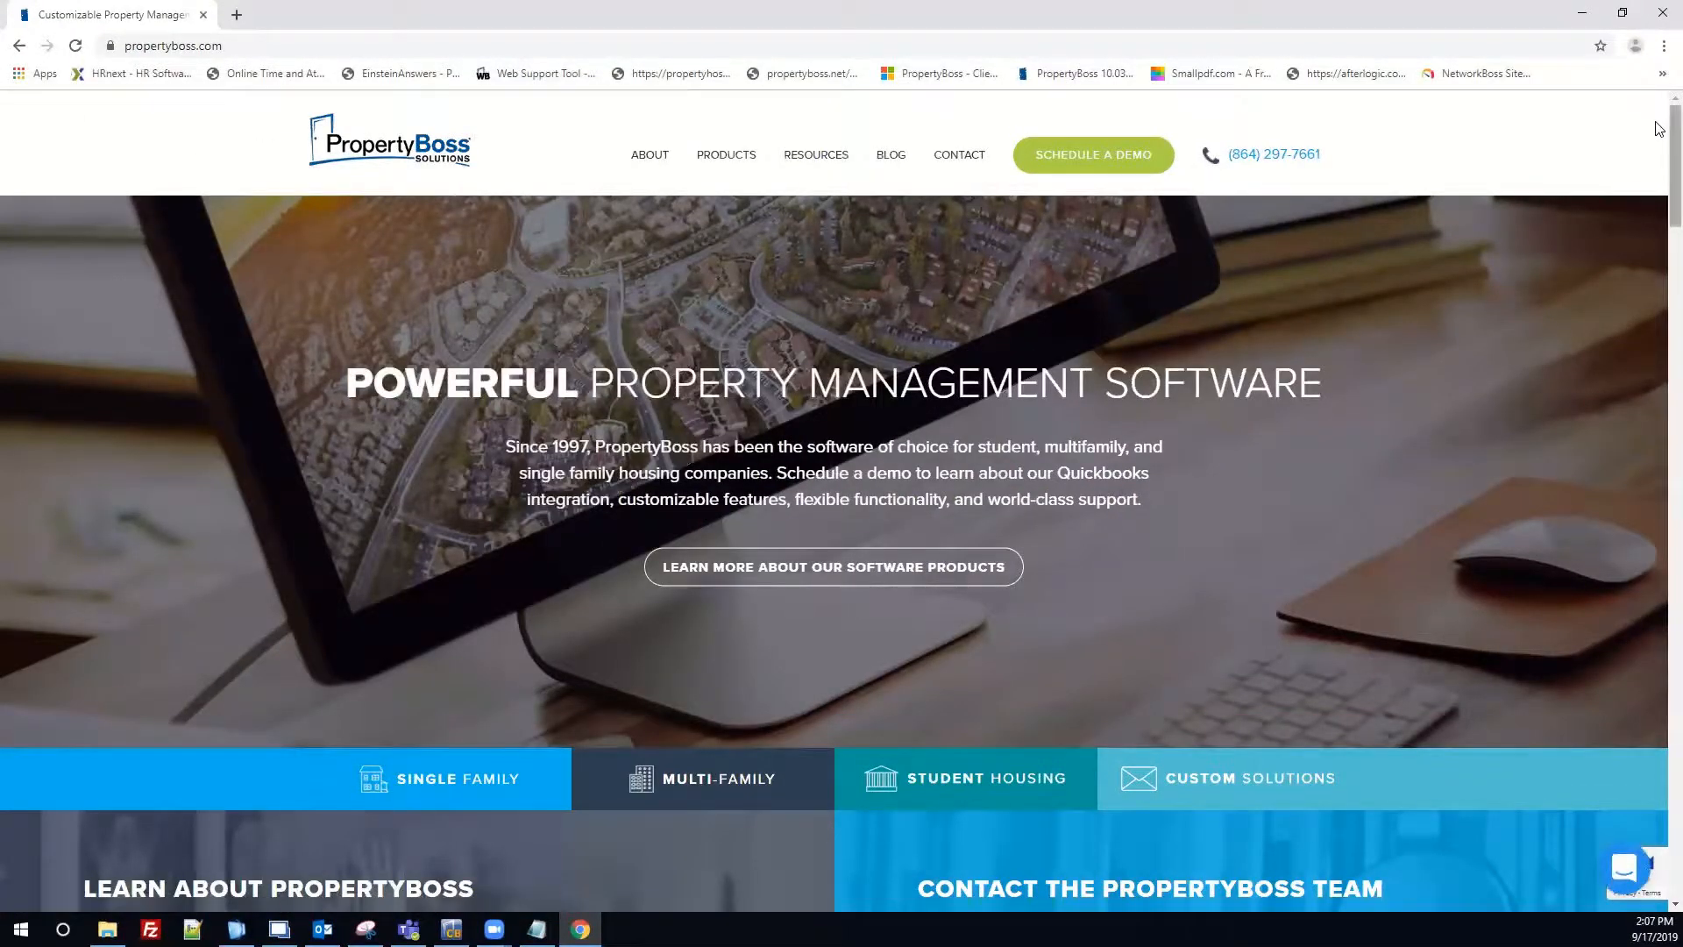
# Open the PROPERTYHOST LOGIN link from the site footer in a new tab.
pyautogui.scroll(-2, 1659, 195)
pyautogui.moveTo(1659, 195); pyautogui.dragTo(1659, 847)
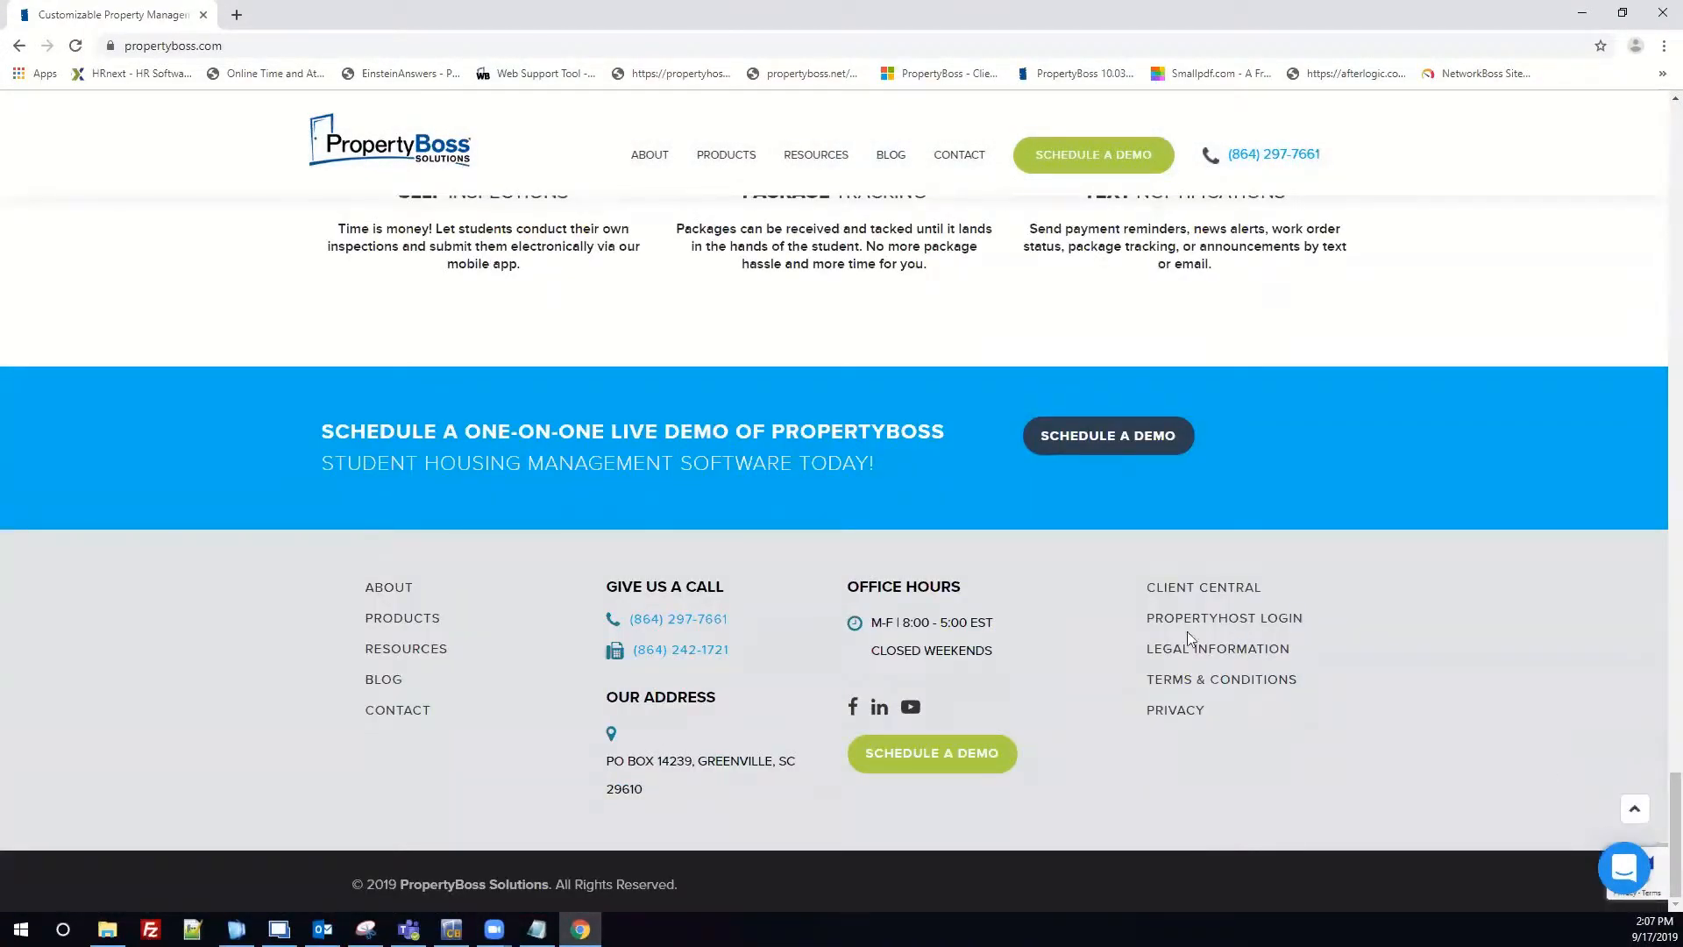
pyautogui.click(1256, 629)
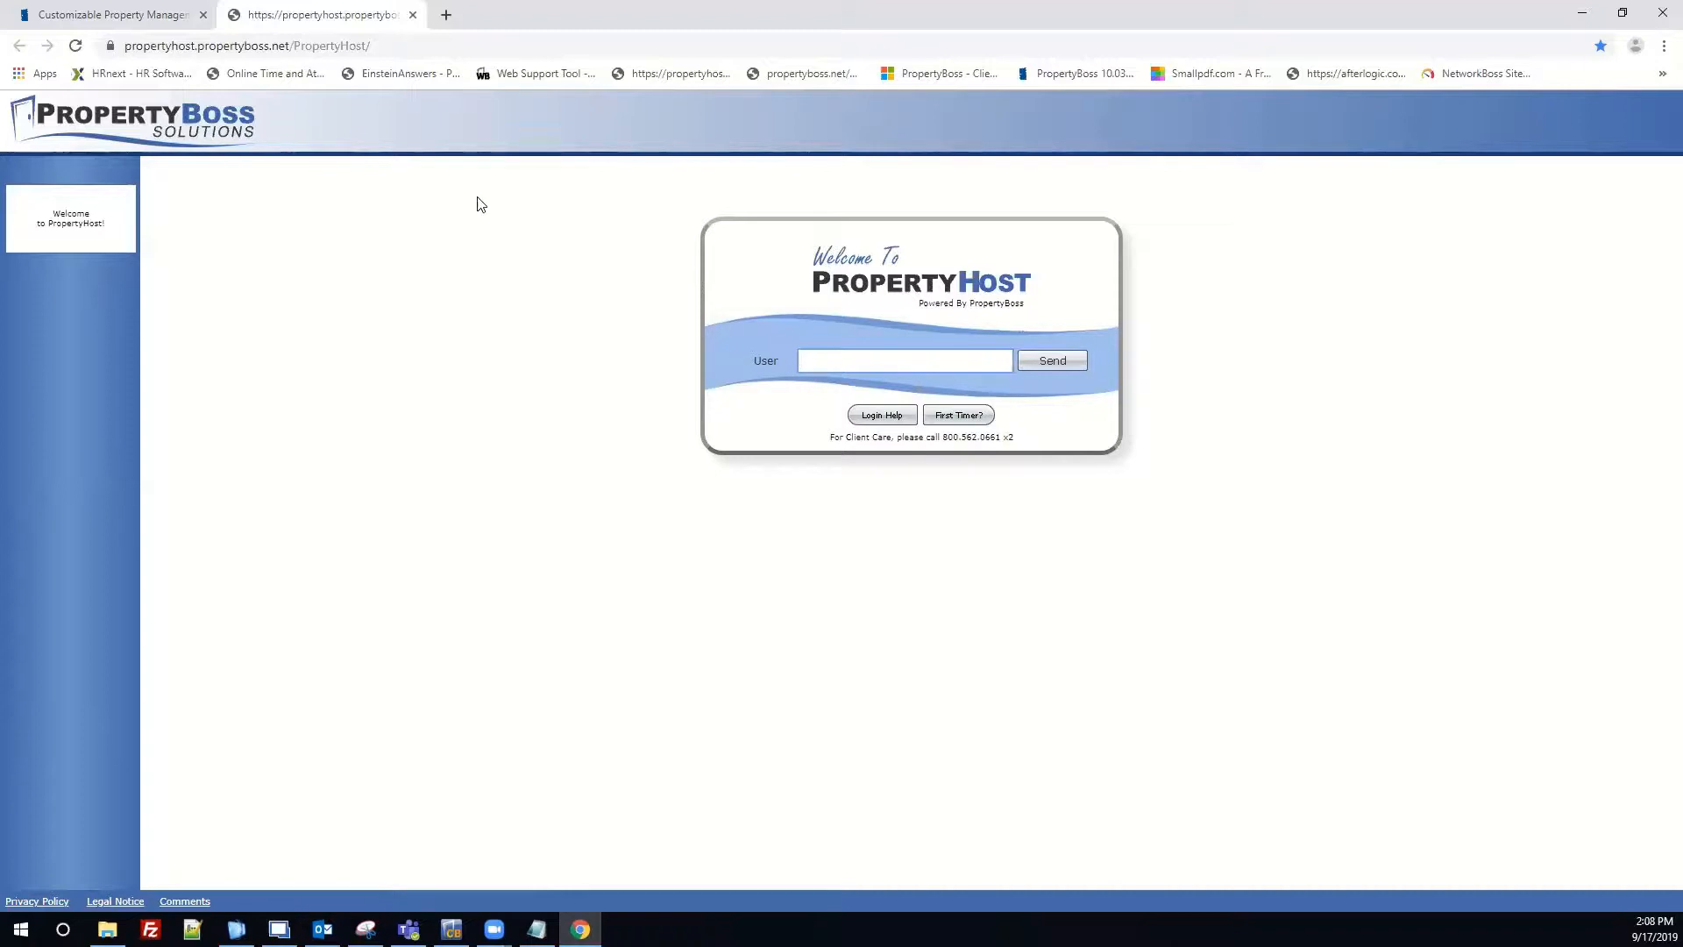
# Drag the login page URL to the desktop as a shortcut named 'PropertyHost Website'.
pyautogui.doubleClick(636, 20)
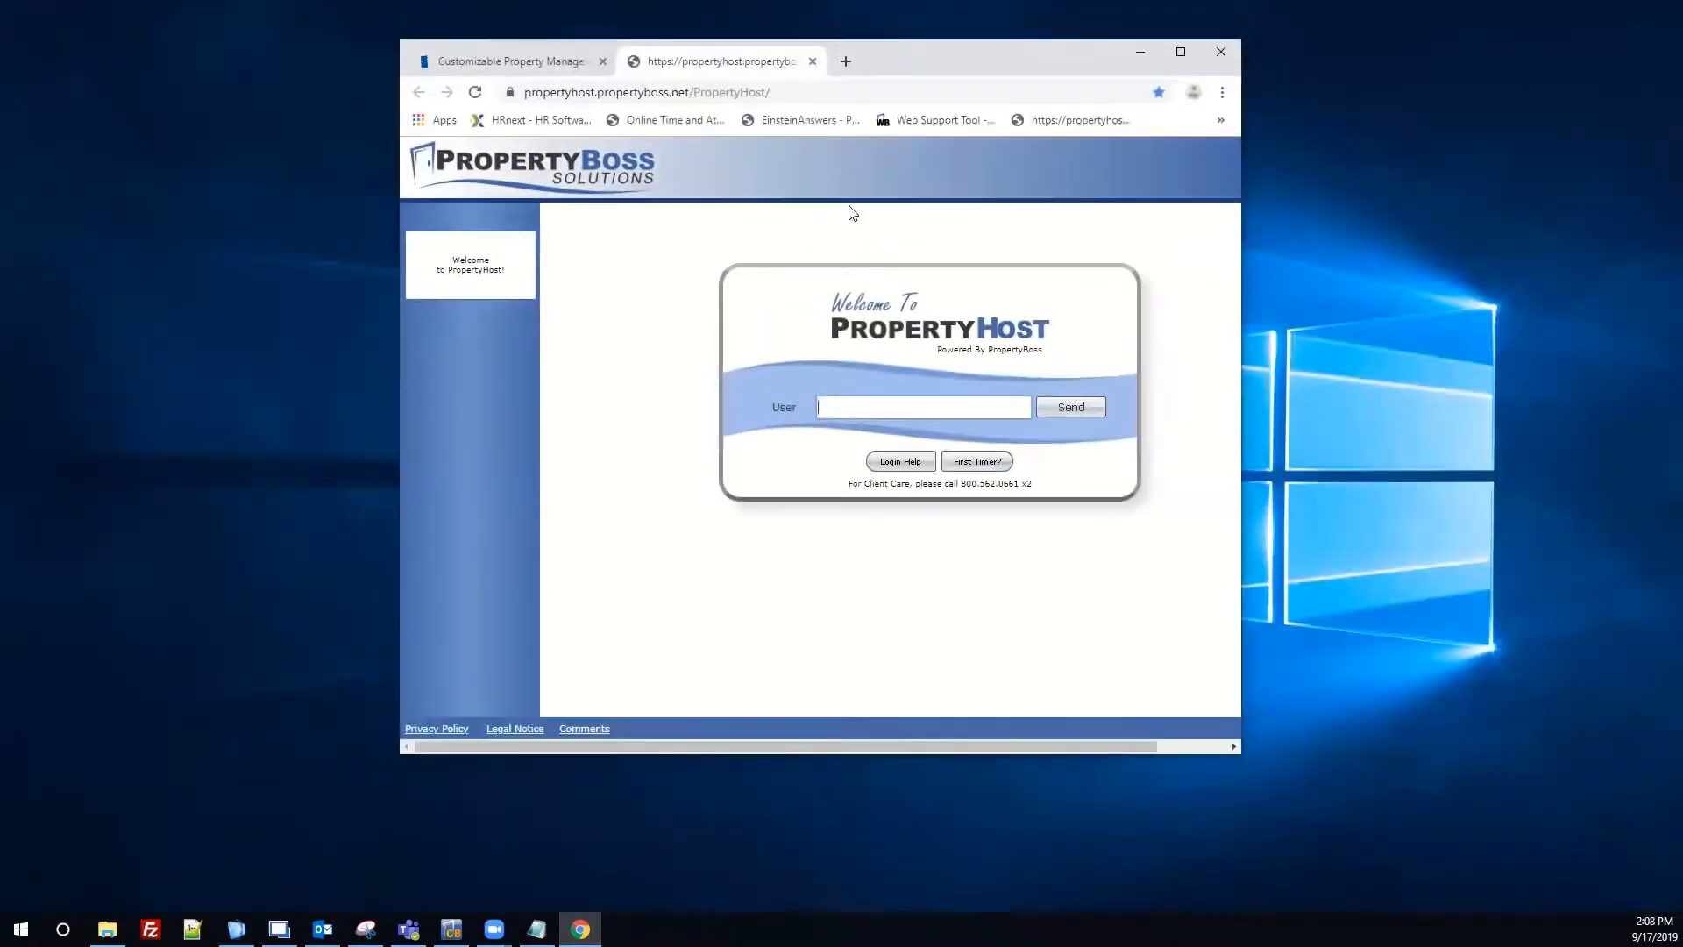
pyautogui.click(755, 92)
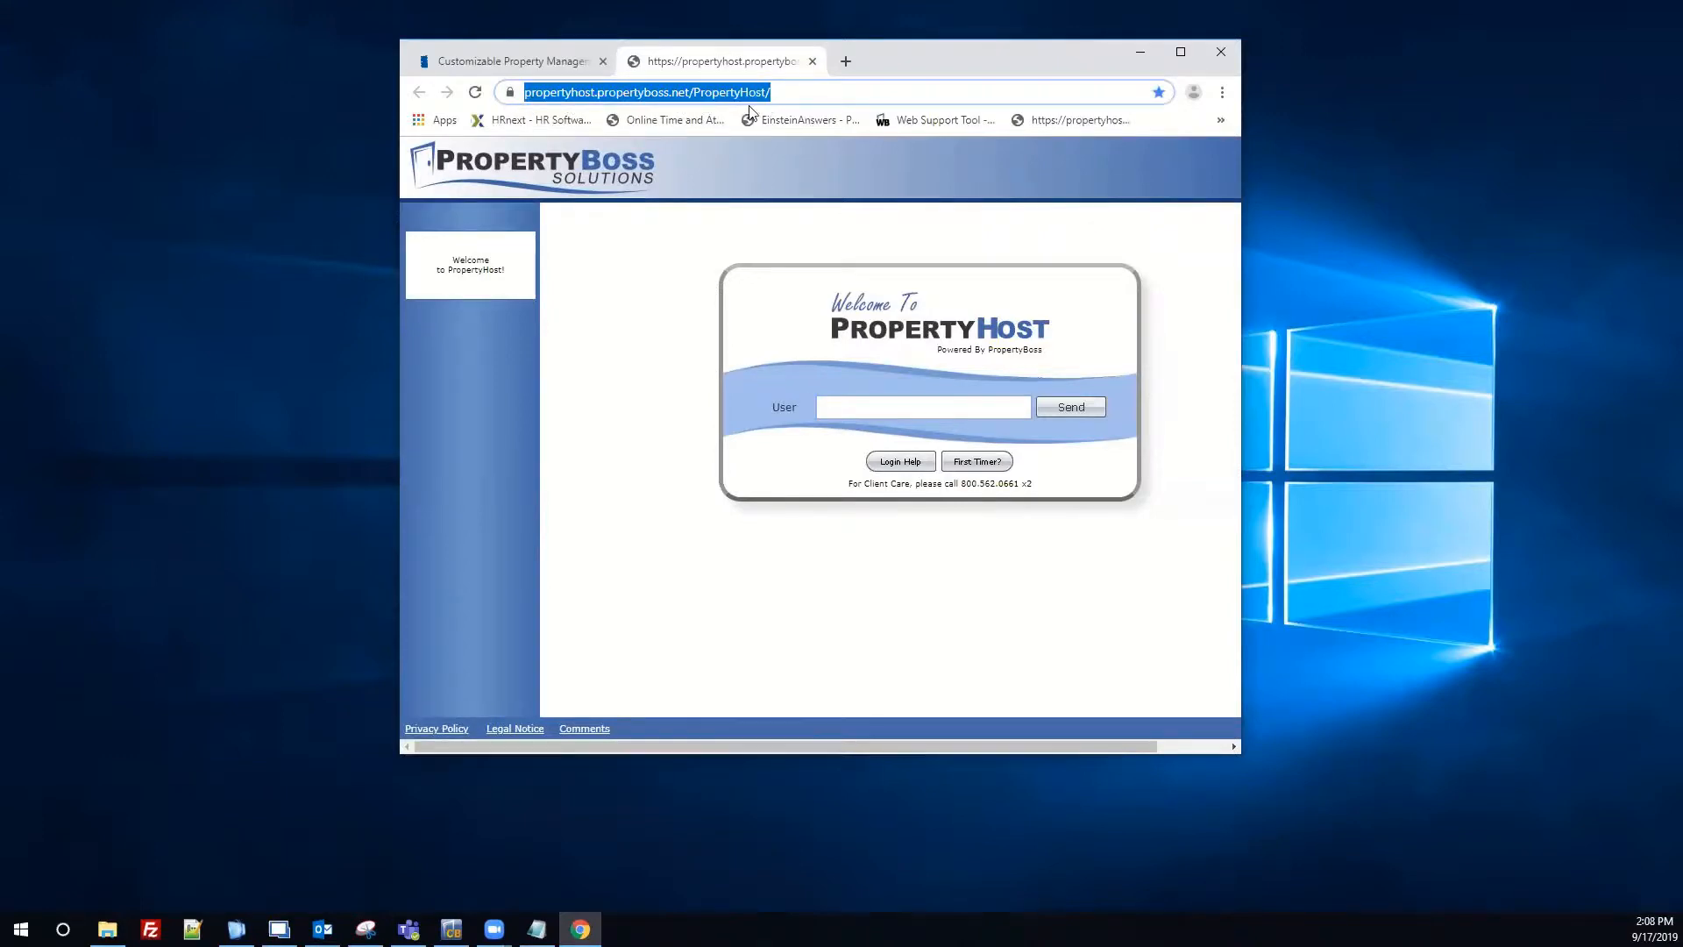
pyautogui.moveTo(754, 93); pyautogui.dragTo(289, 254)
pyautogui.click(299, 355)
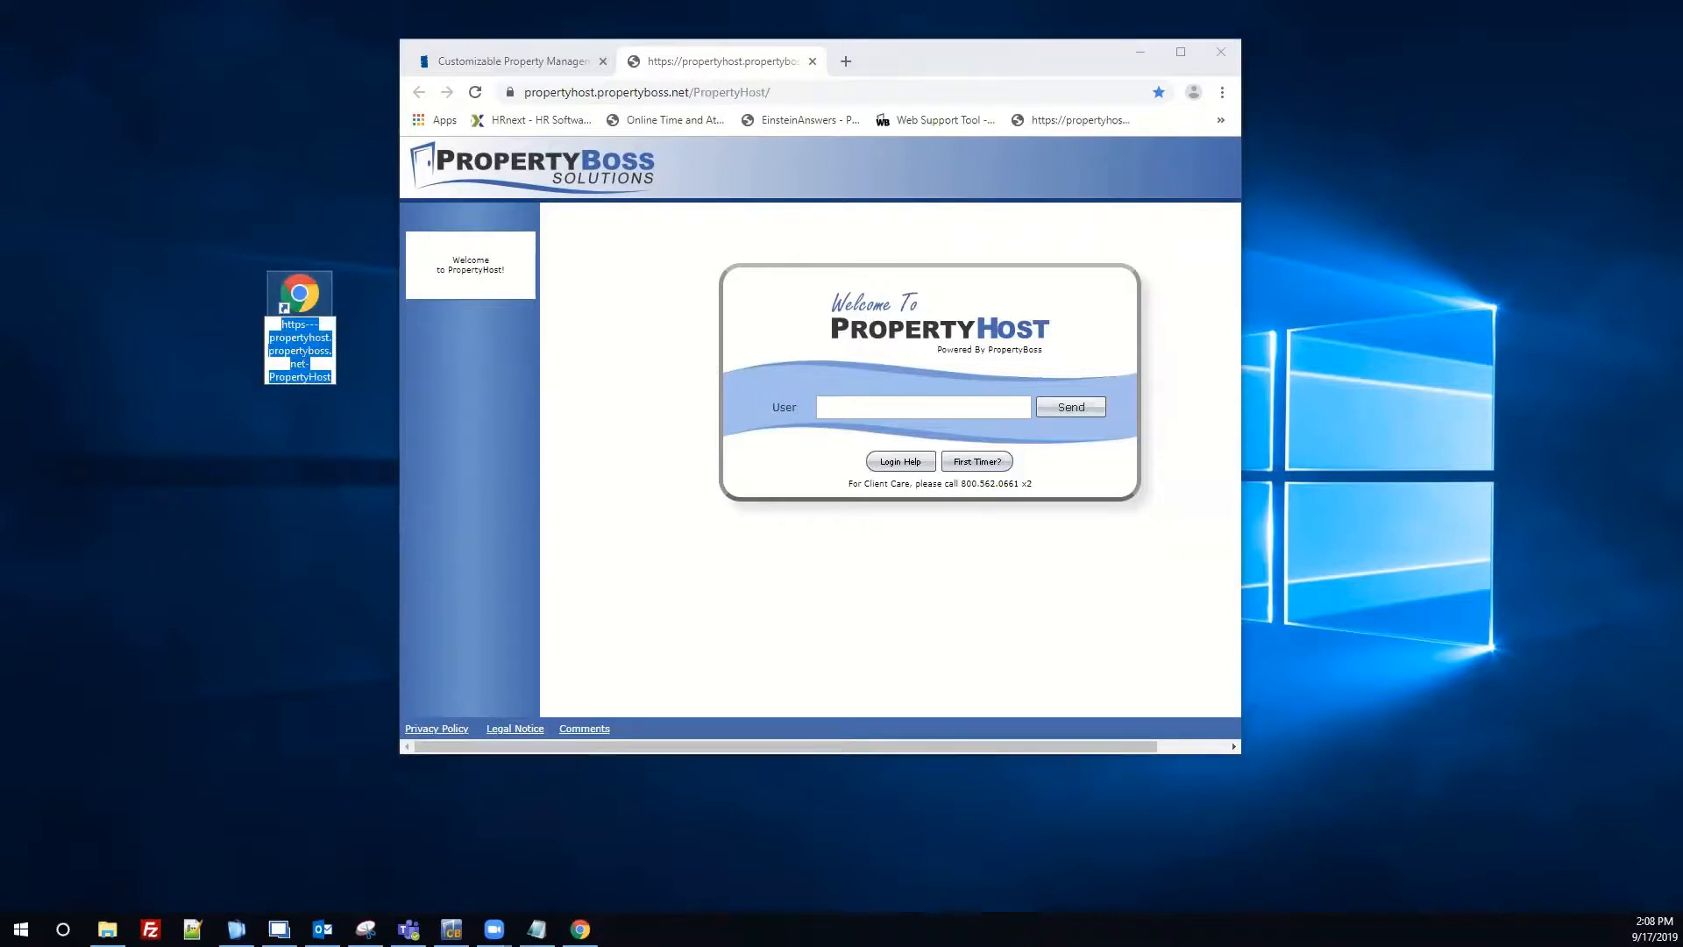
pyautogui.write('PropertyHost')
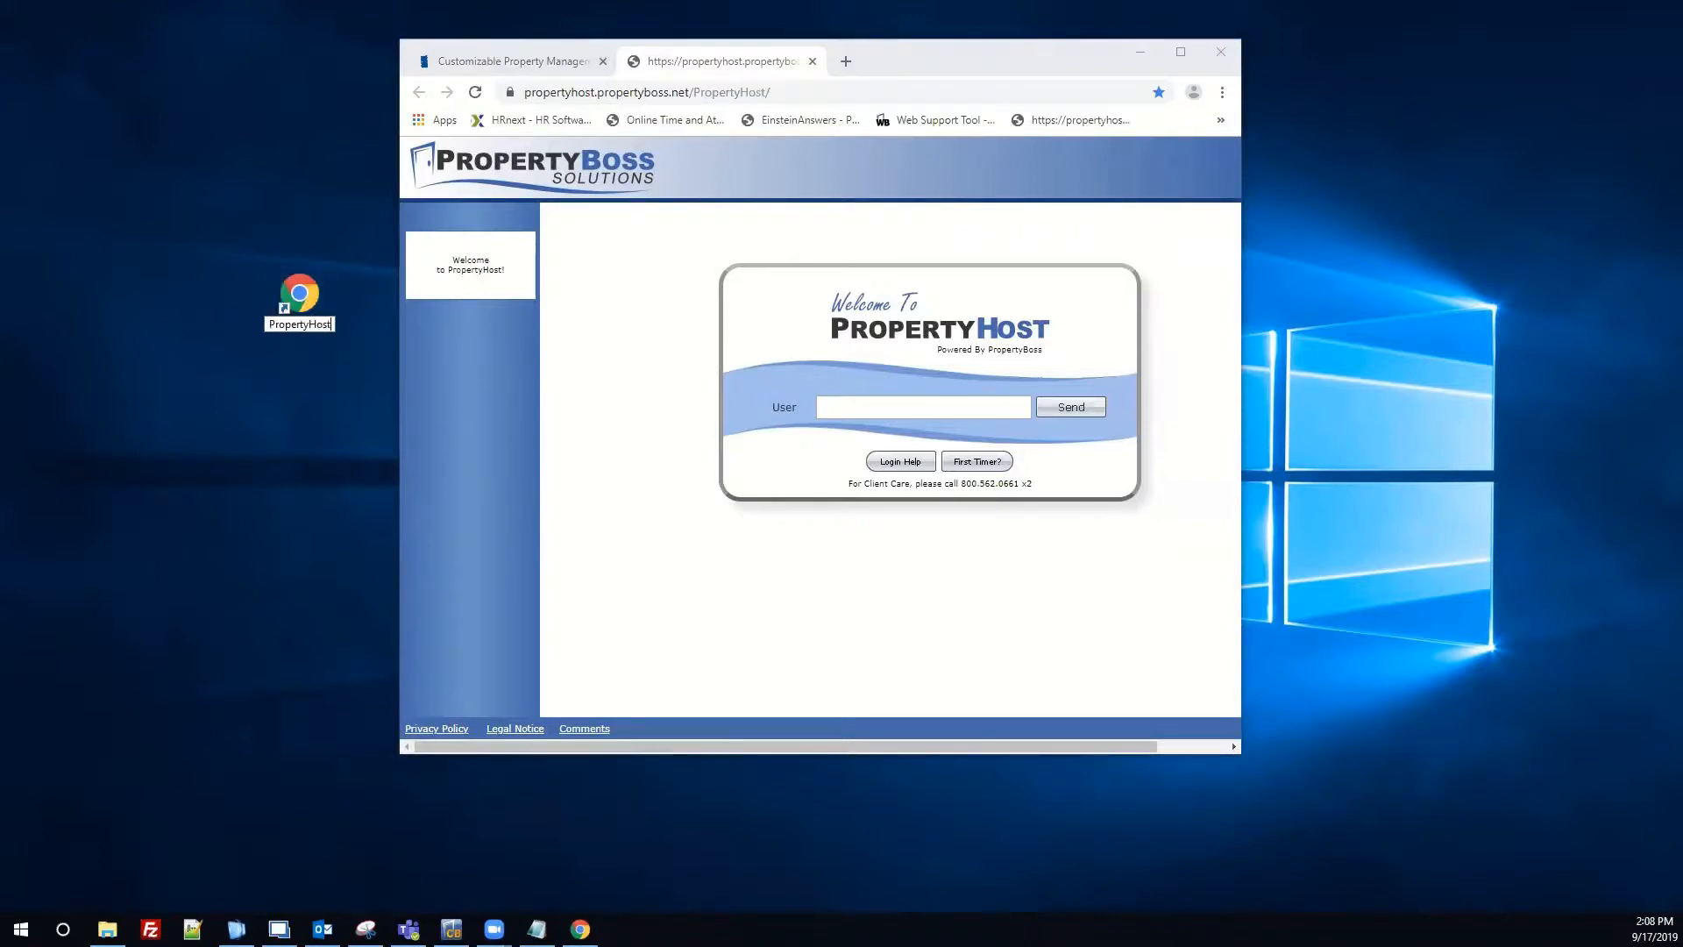
pyautogui.write(' Website')
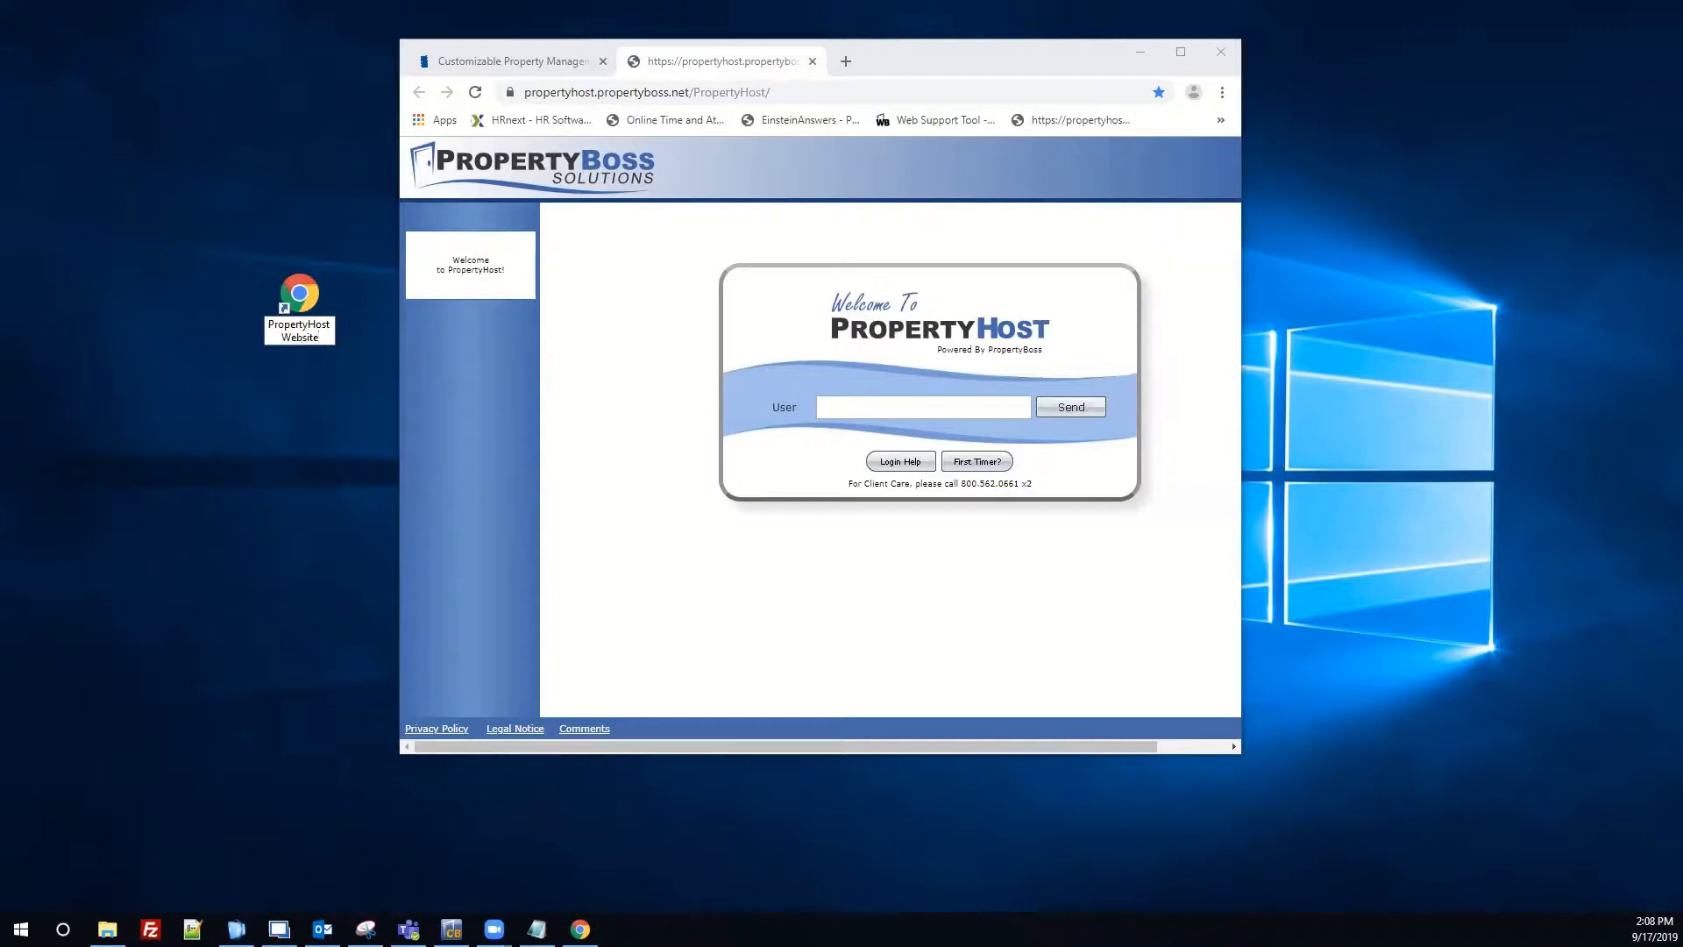
pyautogui.press('Return')
pyautogui.doubleClick(925, 42)
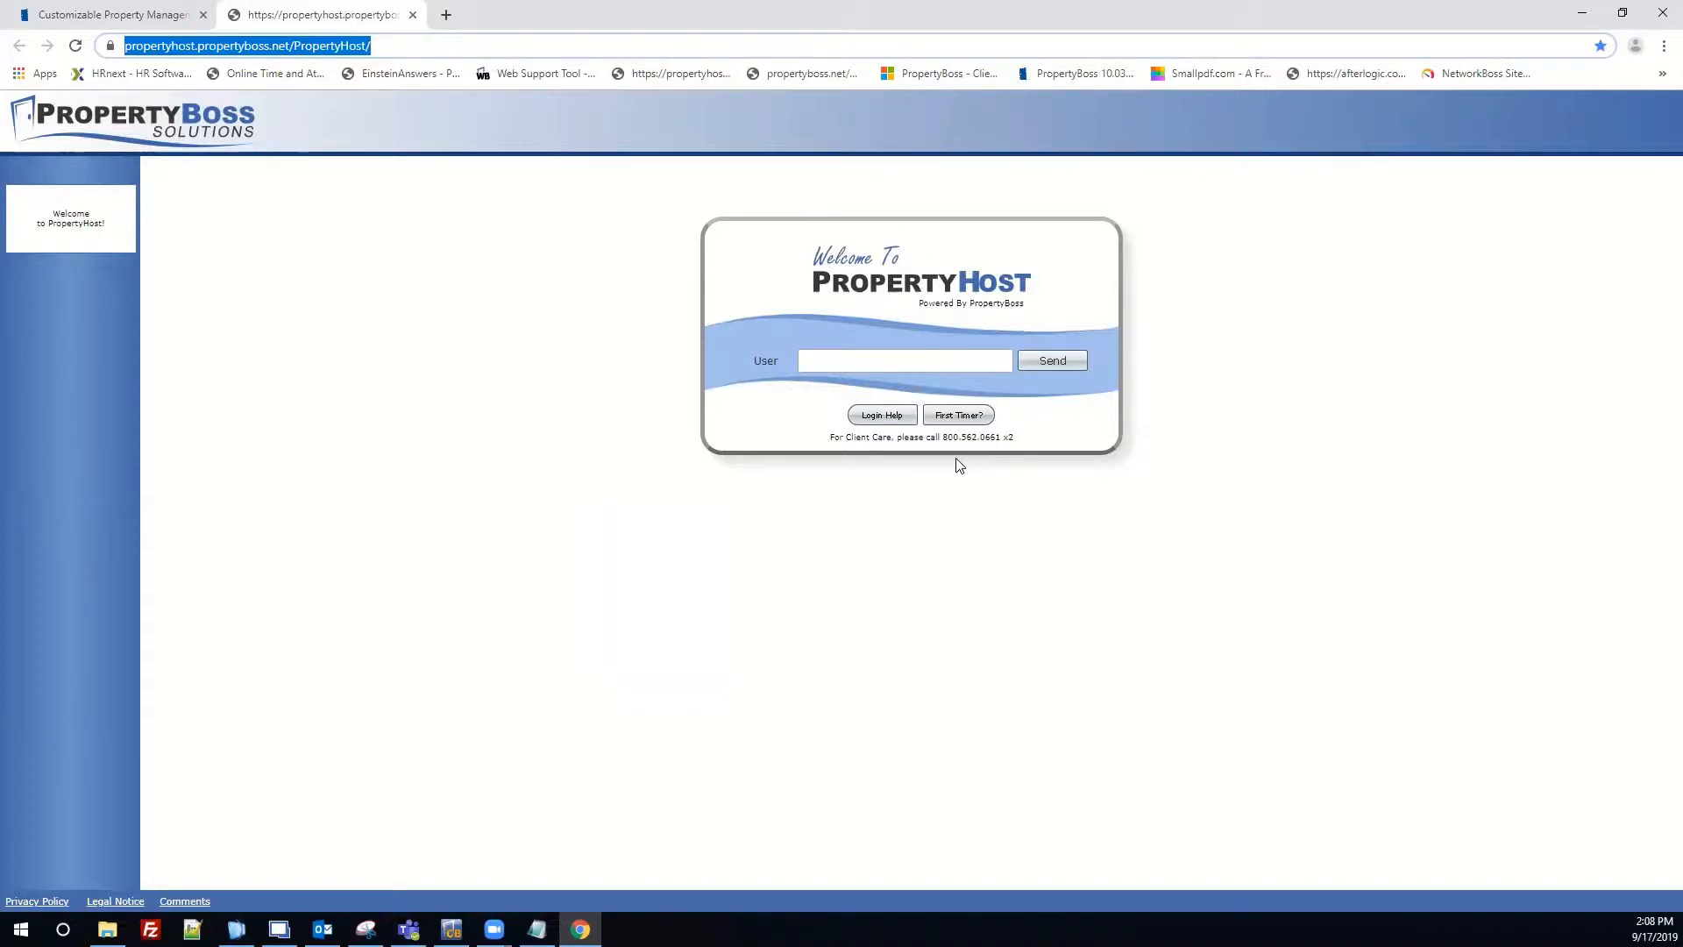
# Sign in using the saved administrator username and the account password.
pyautogui.click(835, 354)
pyautogui.click(834, 354)
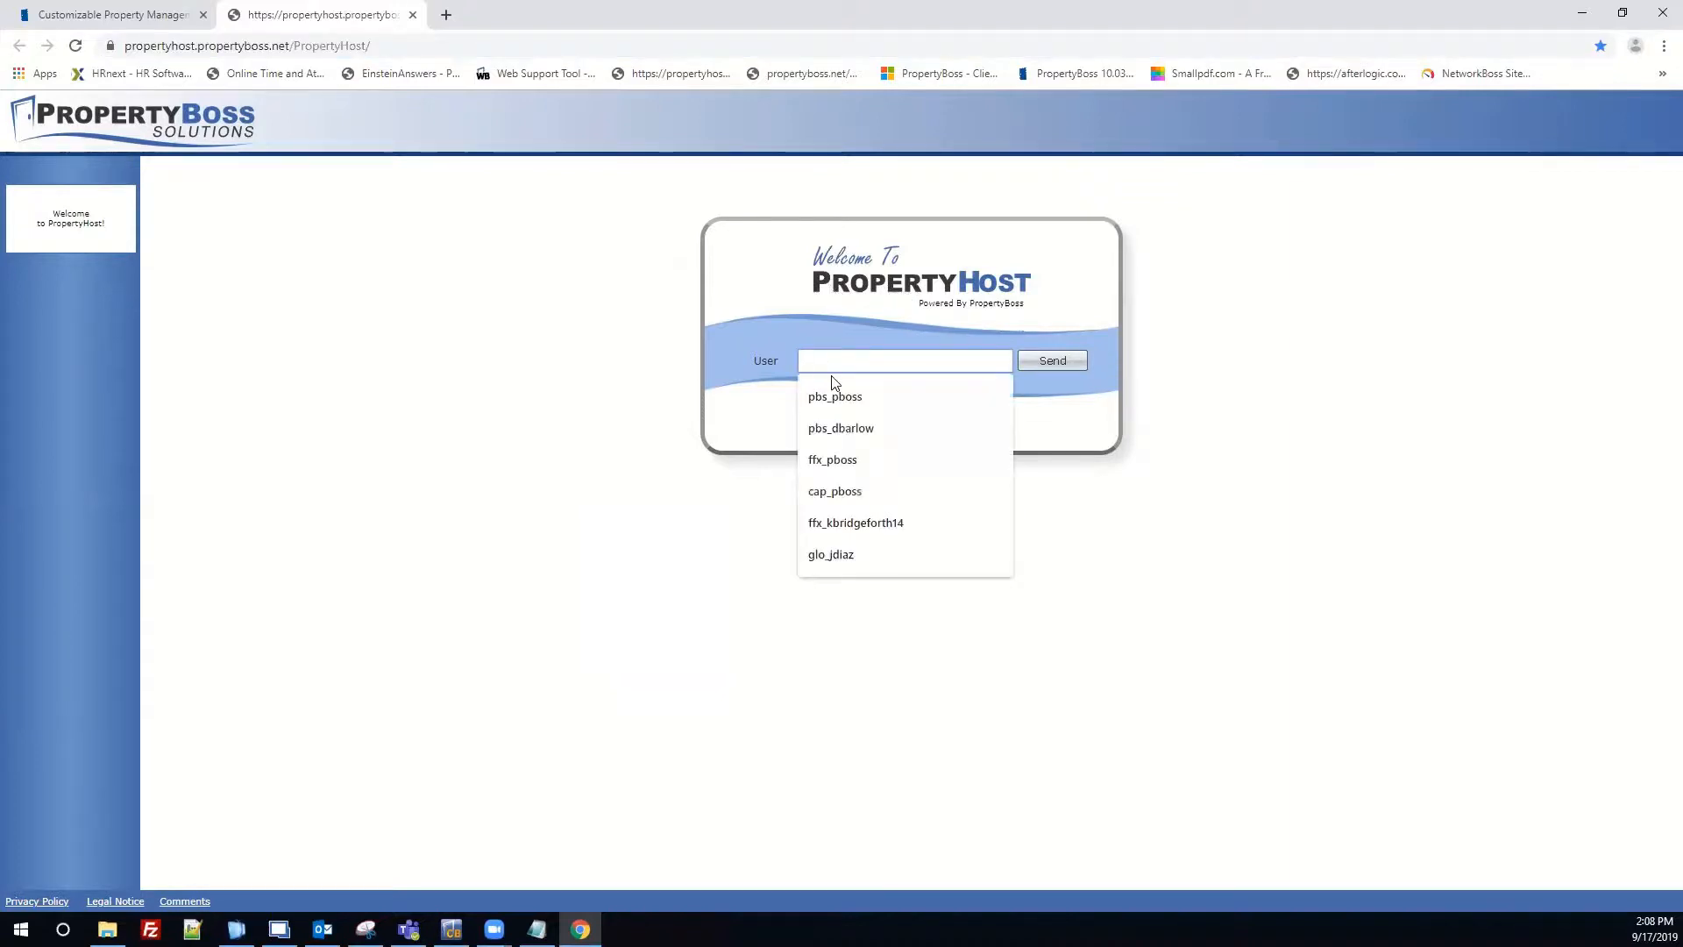
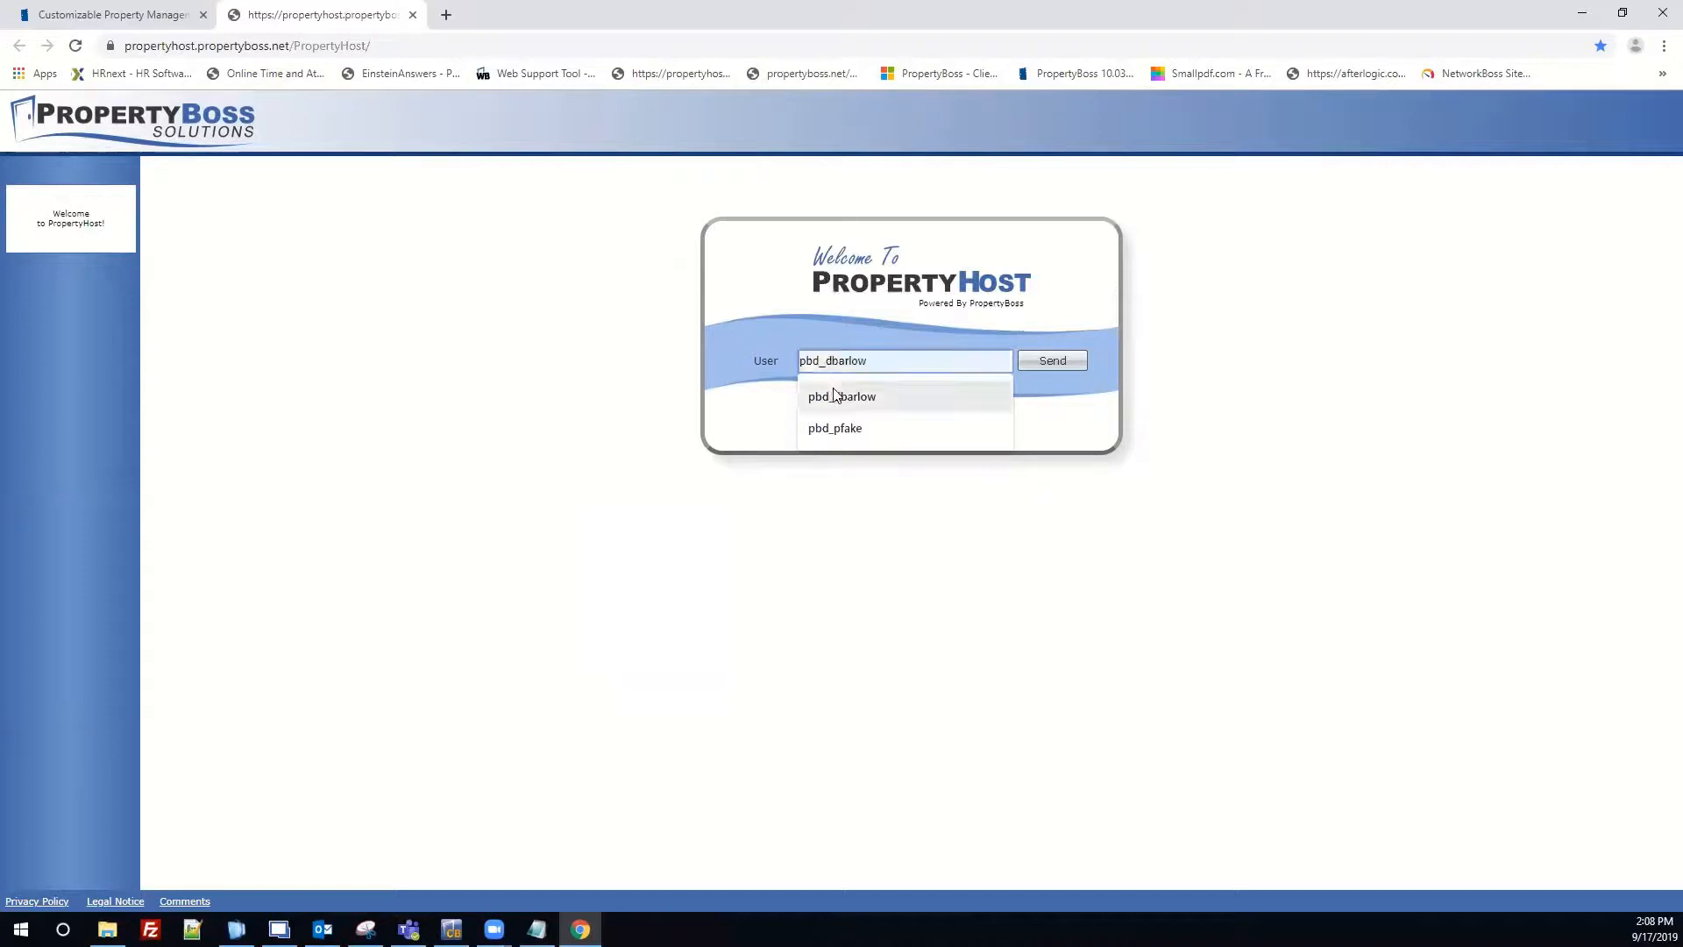
pyautogui.click(834, 394)
pyautogui.click(1047, 360)
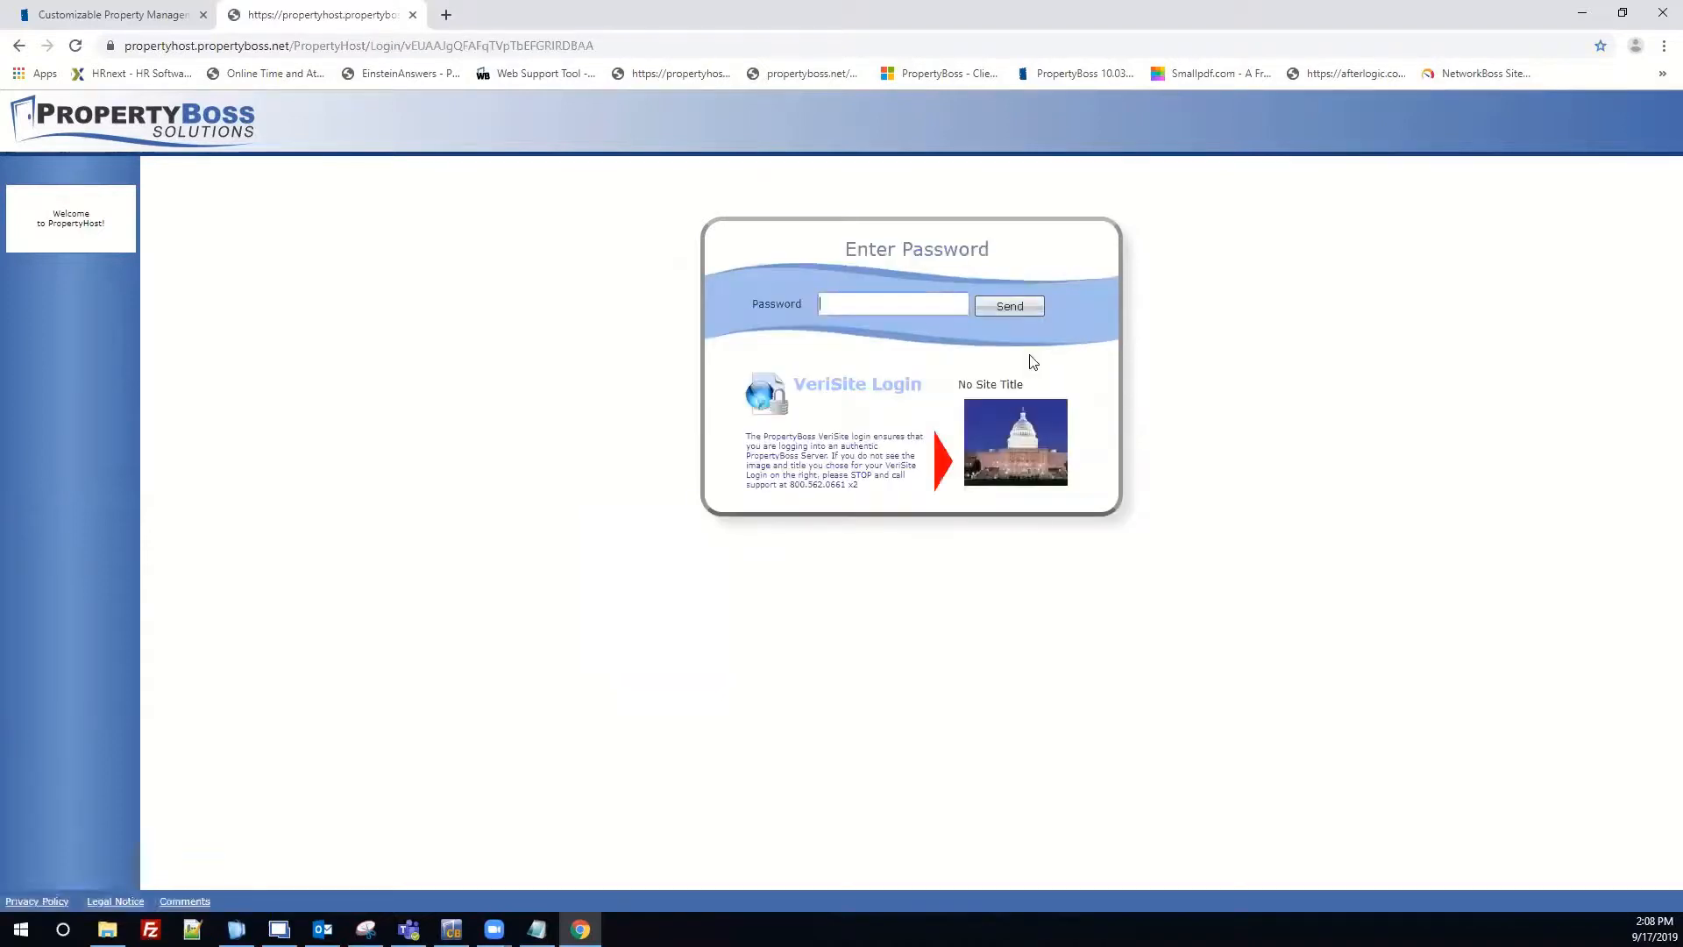
pyautogui.write('••••••••••')
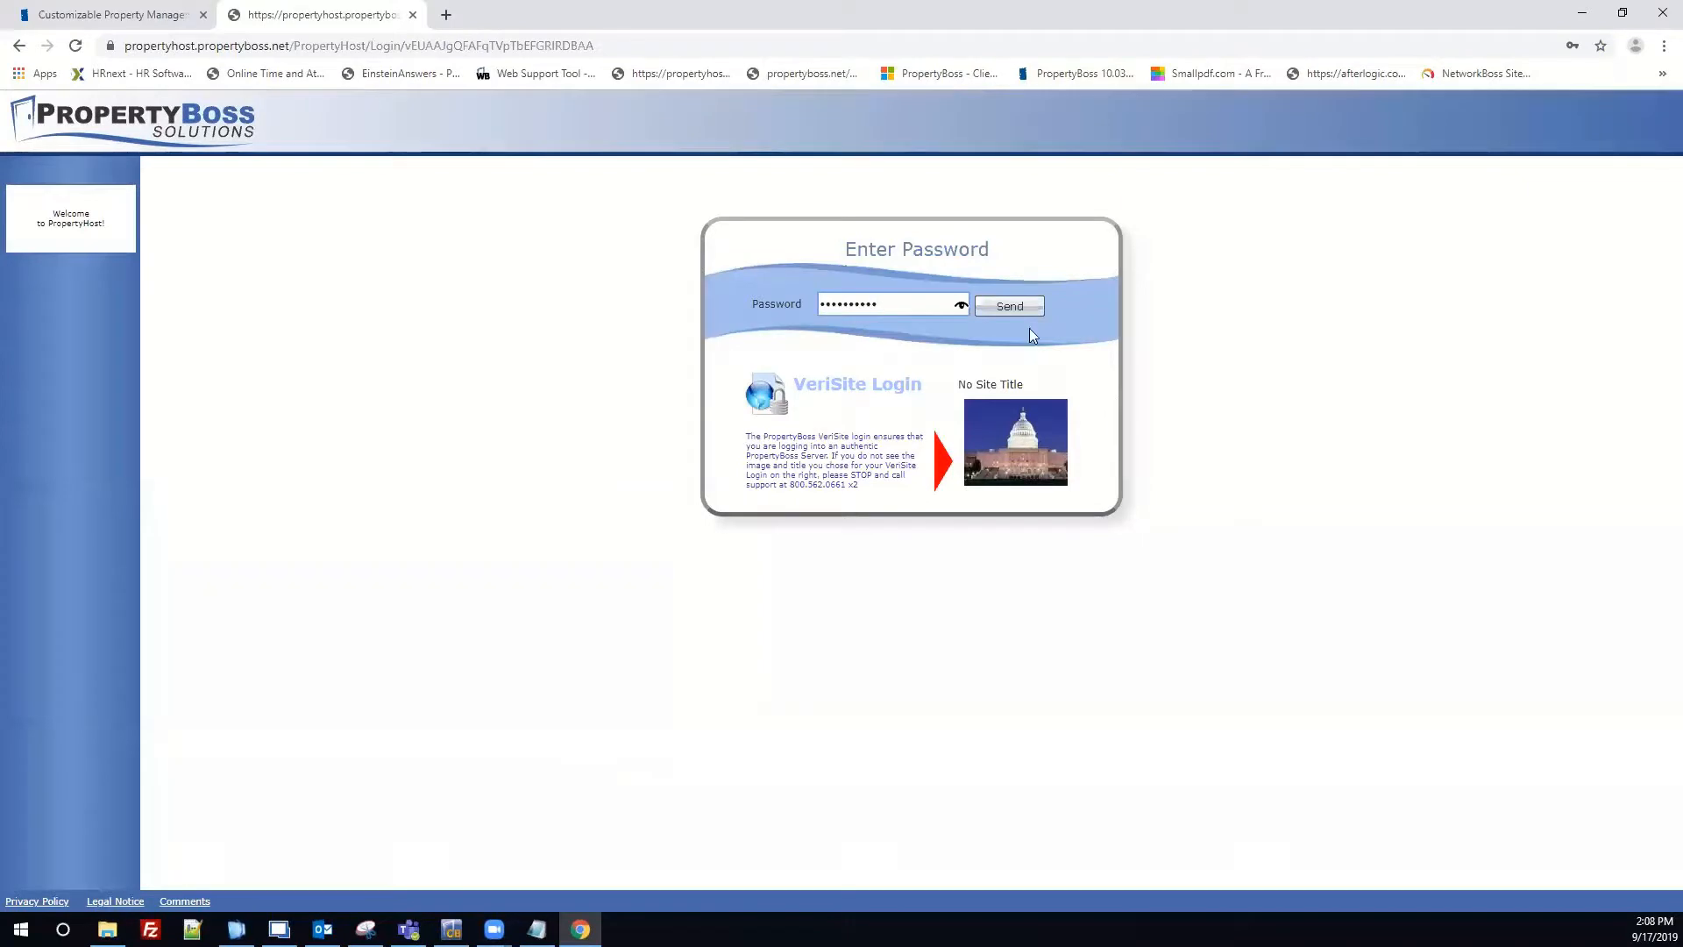
pyautogui.click(1026, 313)
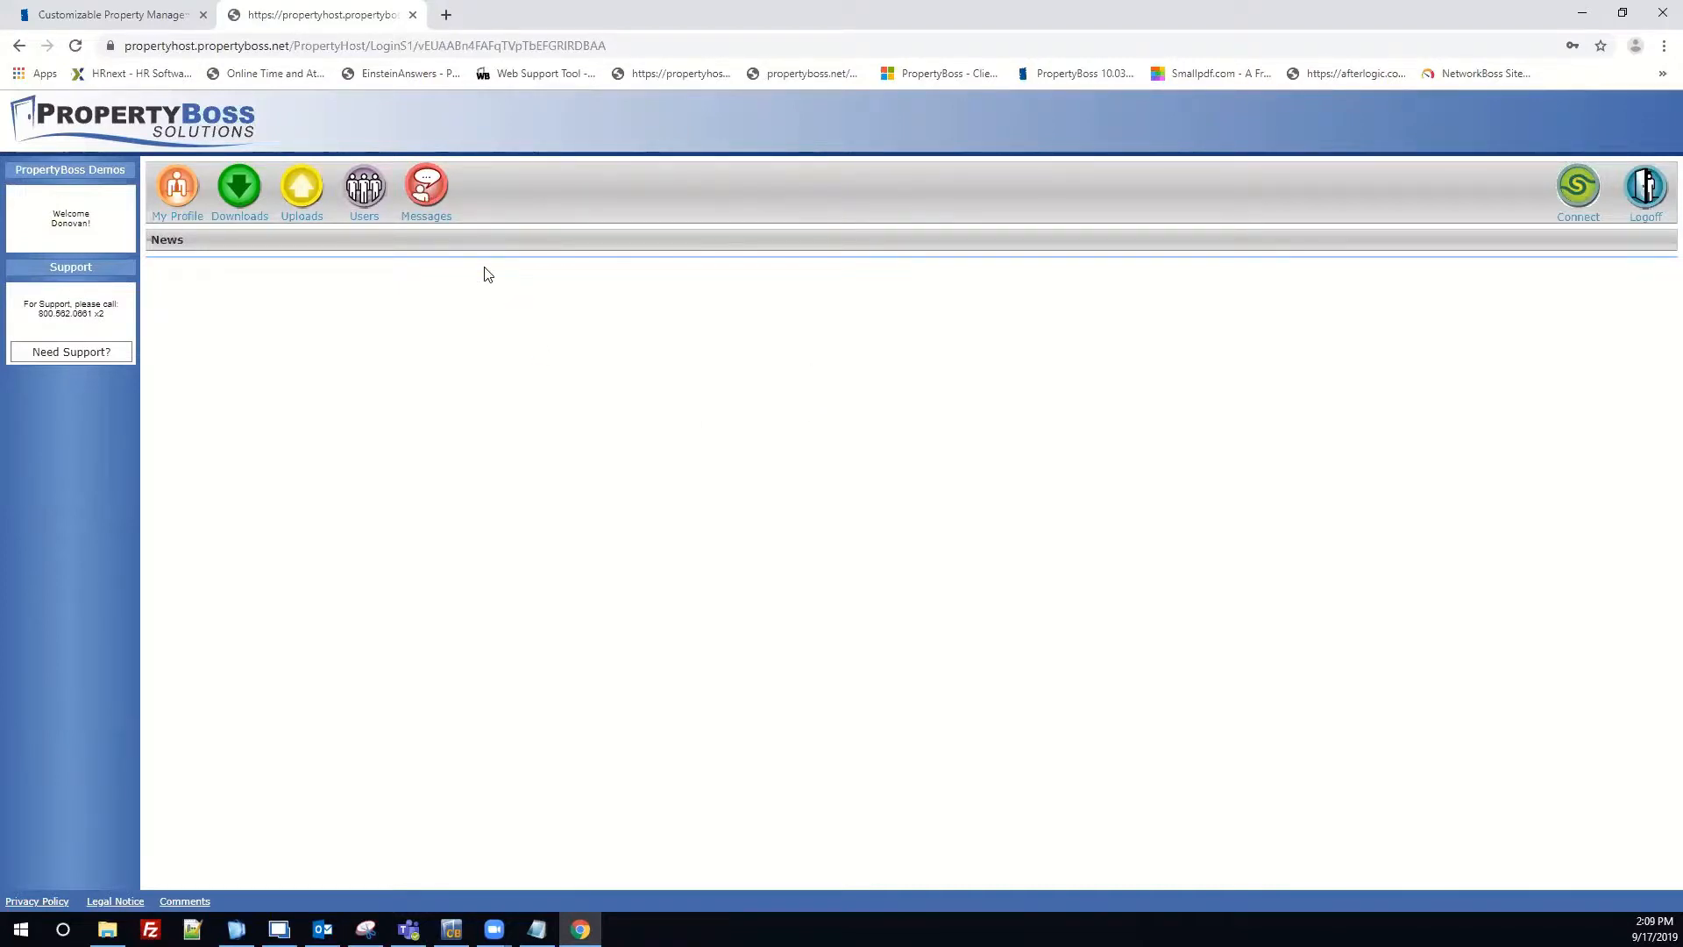
# Go to the Users list and choose Add to create a new user.
pyautogui.click(365, 194)
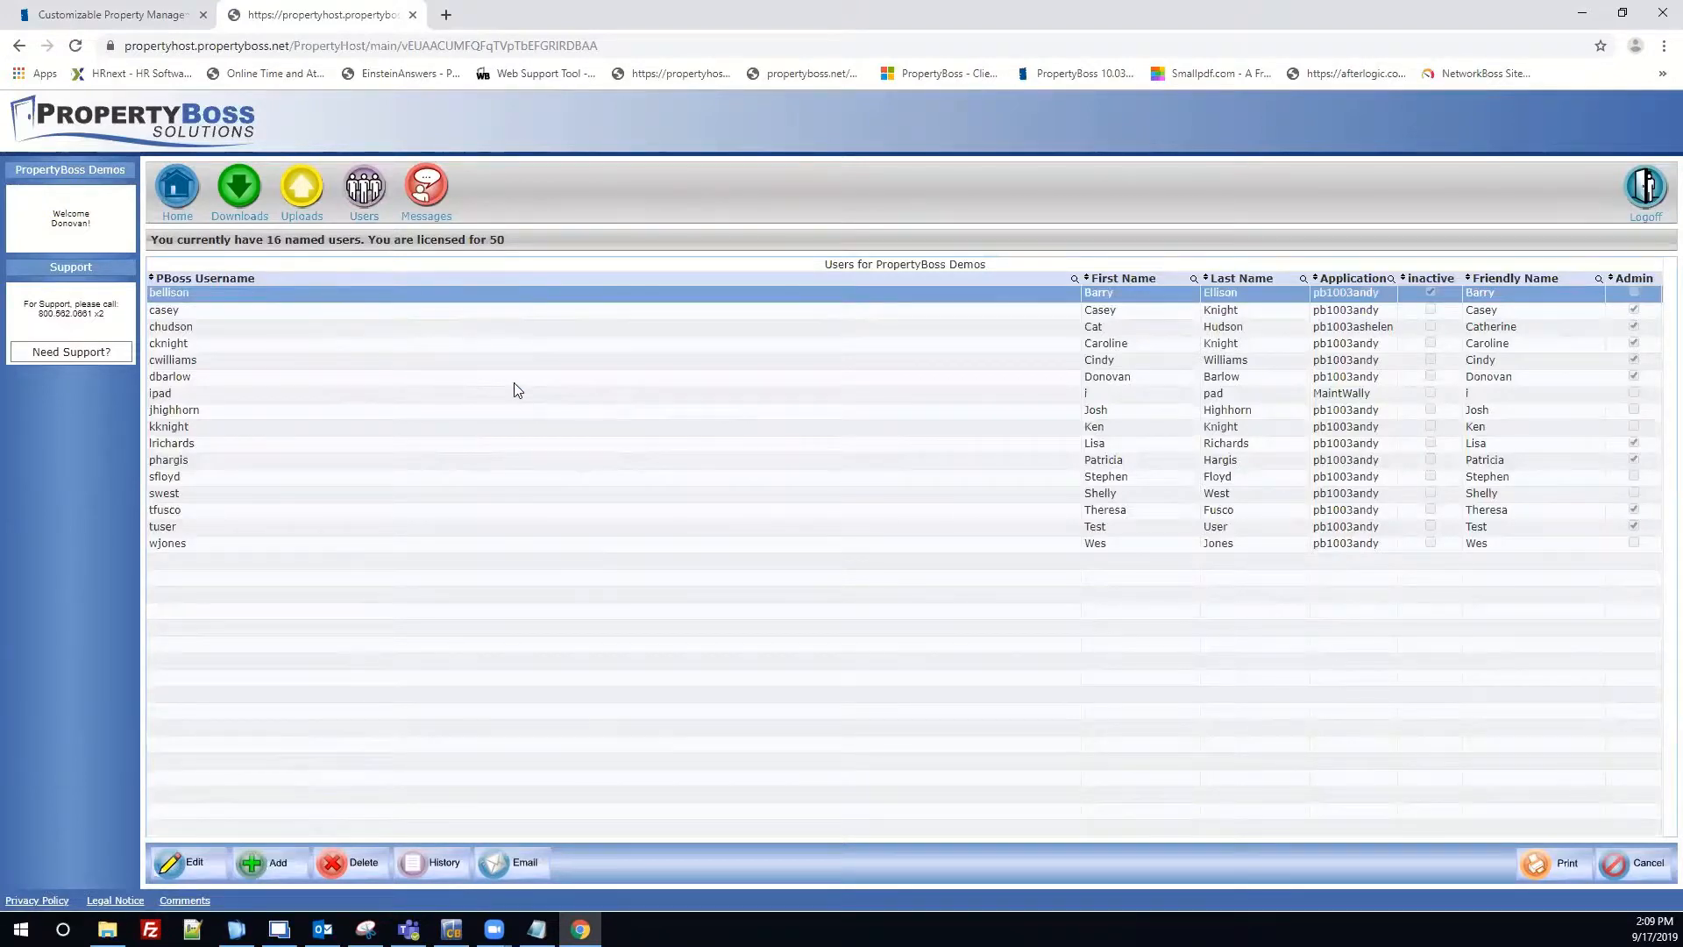
pyautogui.click(271, 867)
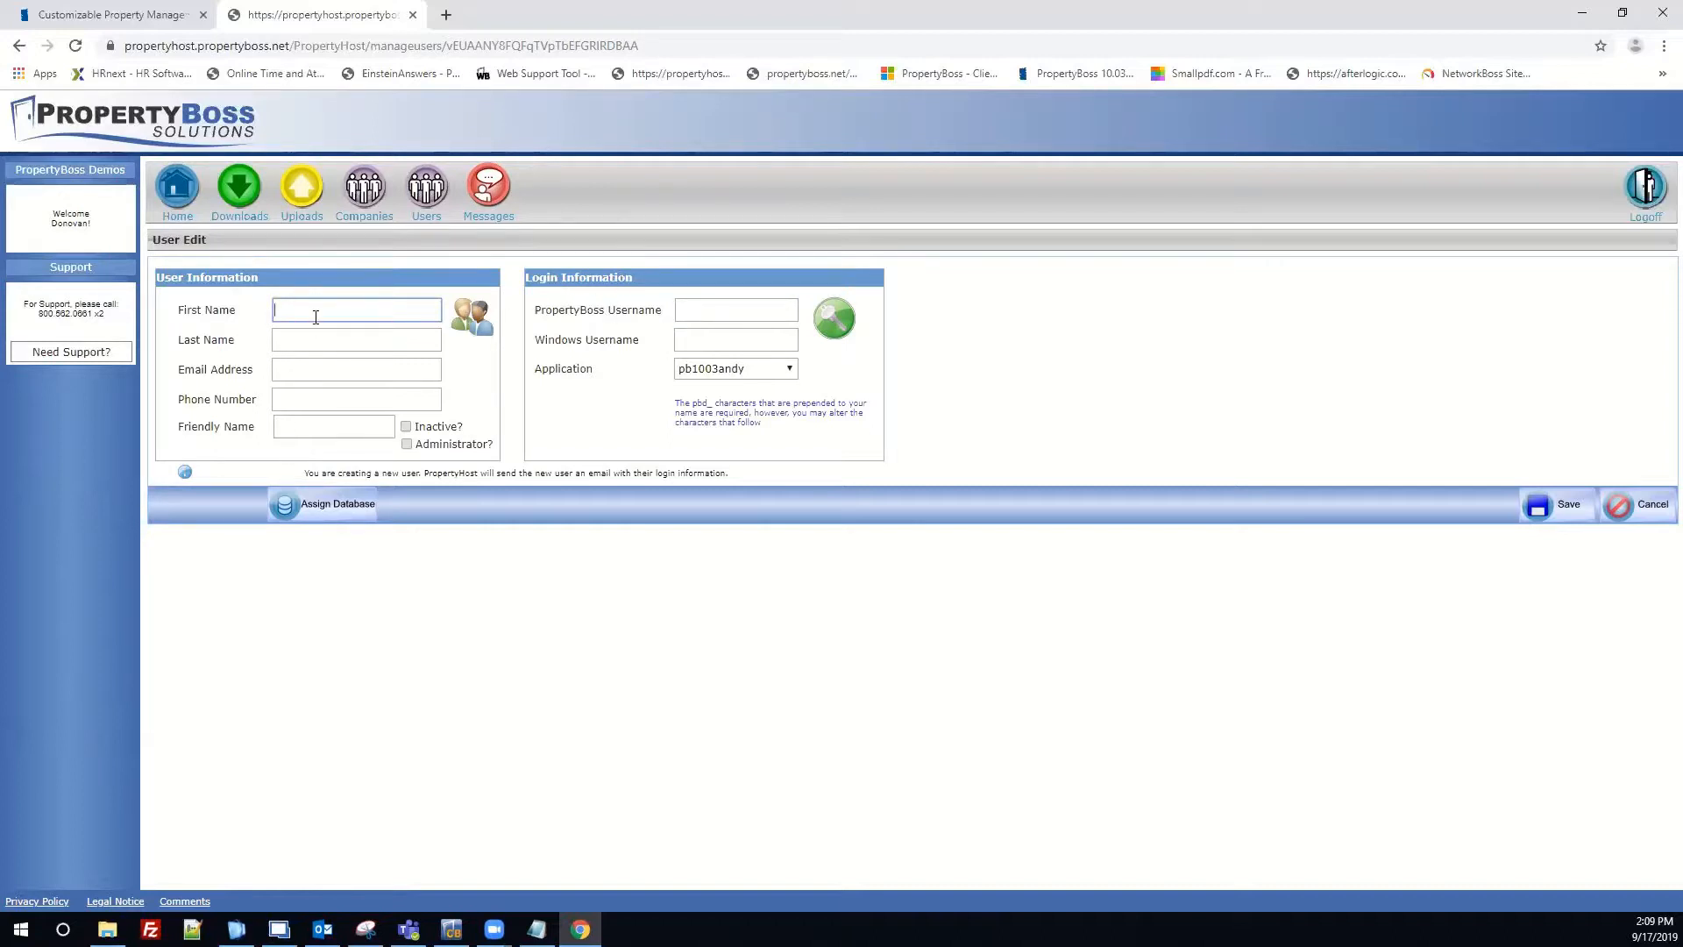
# Enter the new user's first name, last name and the suggested e-mail address.
pyautogui.click(316, 318)
pyautogui.write('Phil')
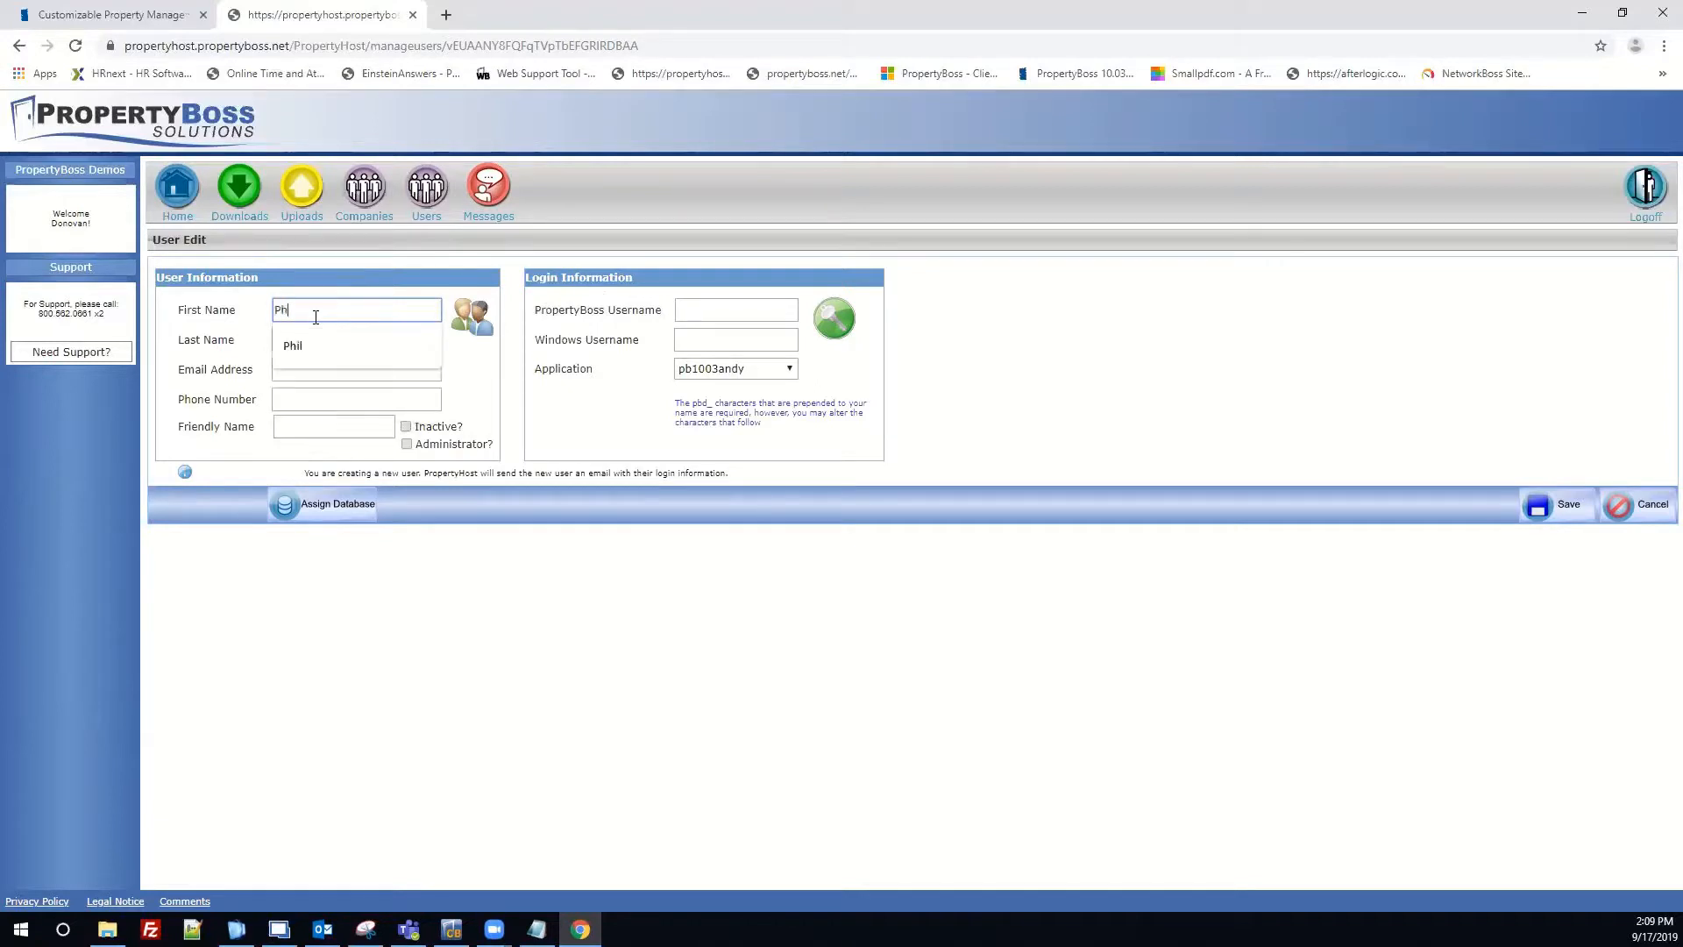
pyautogui.press('Tab')
pyautogui.write('Fake')
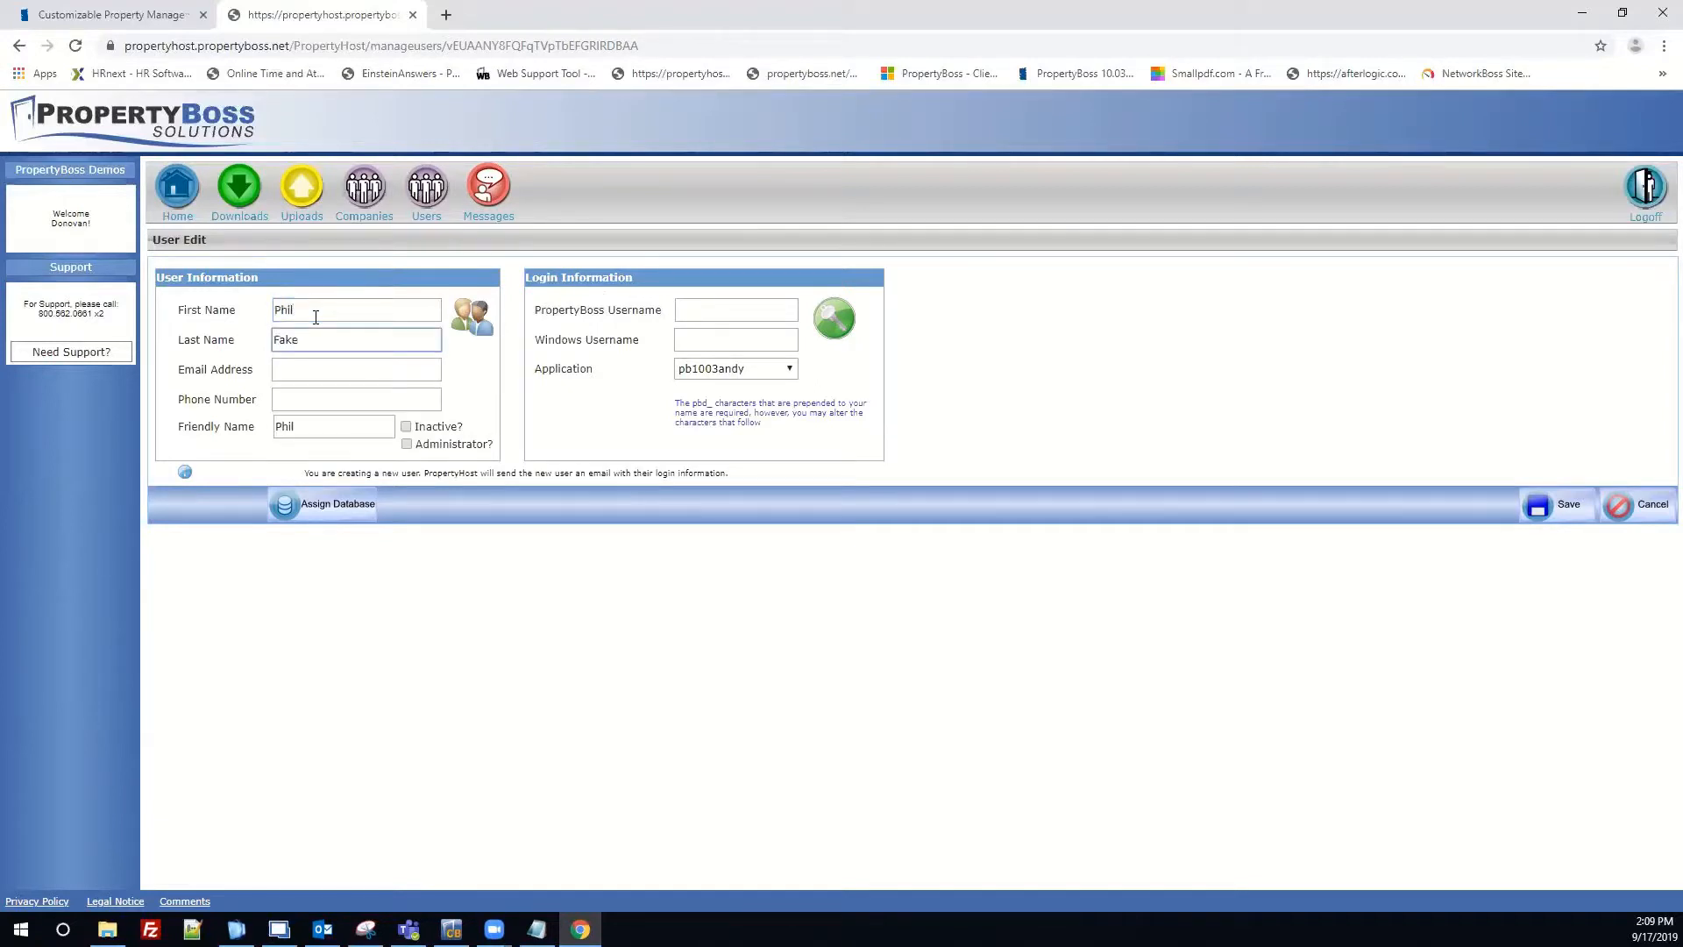
pyautogui.press('Tab')
pyautogui.write('f')
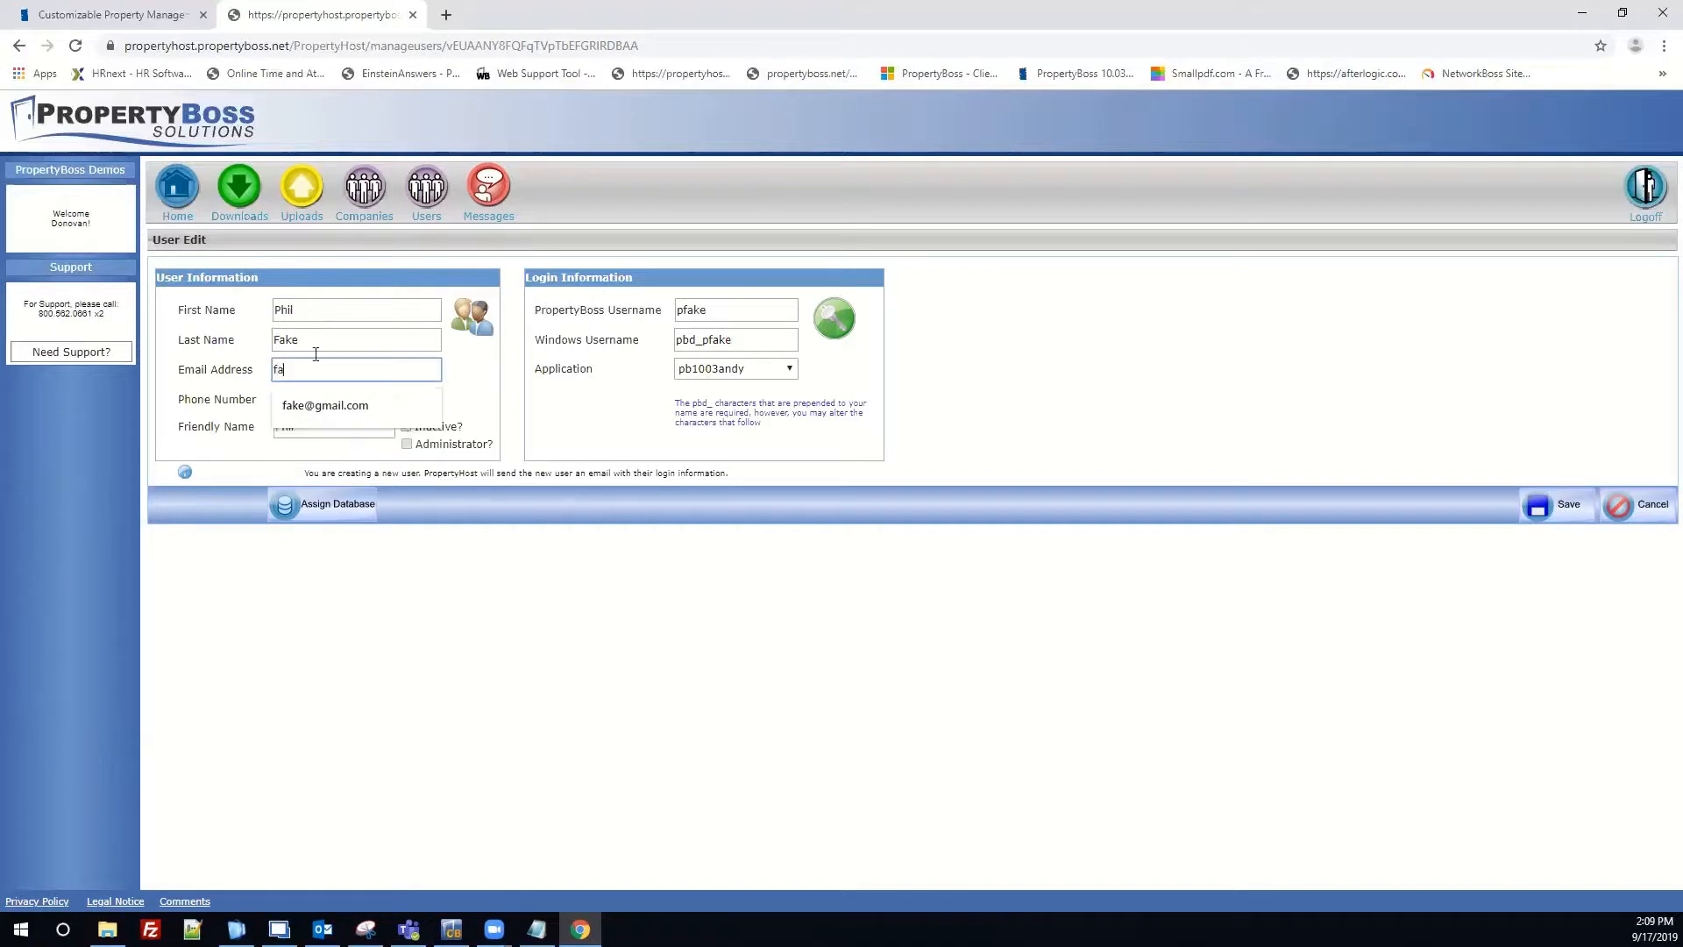
pyautogui.click(329, 398)
pyautogui.click(330, 398)
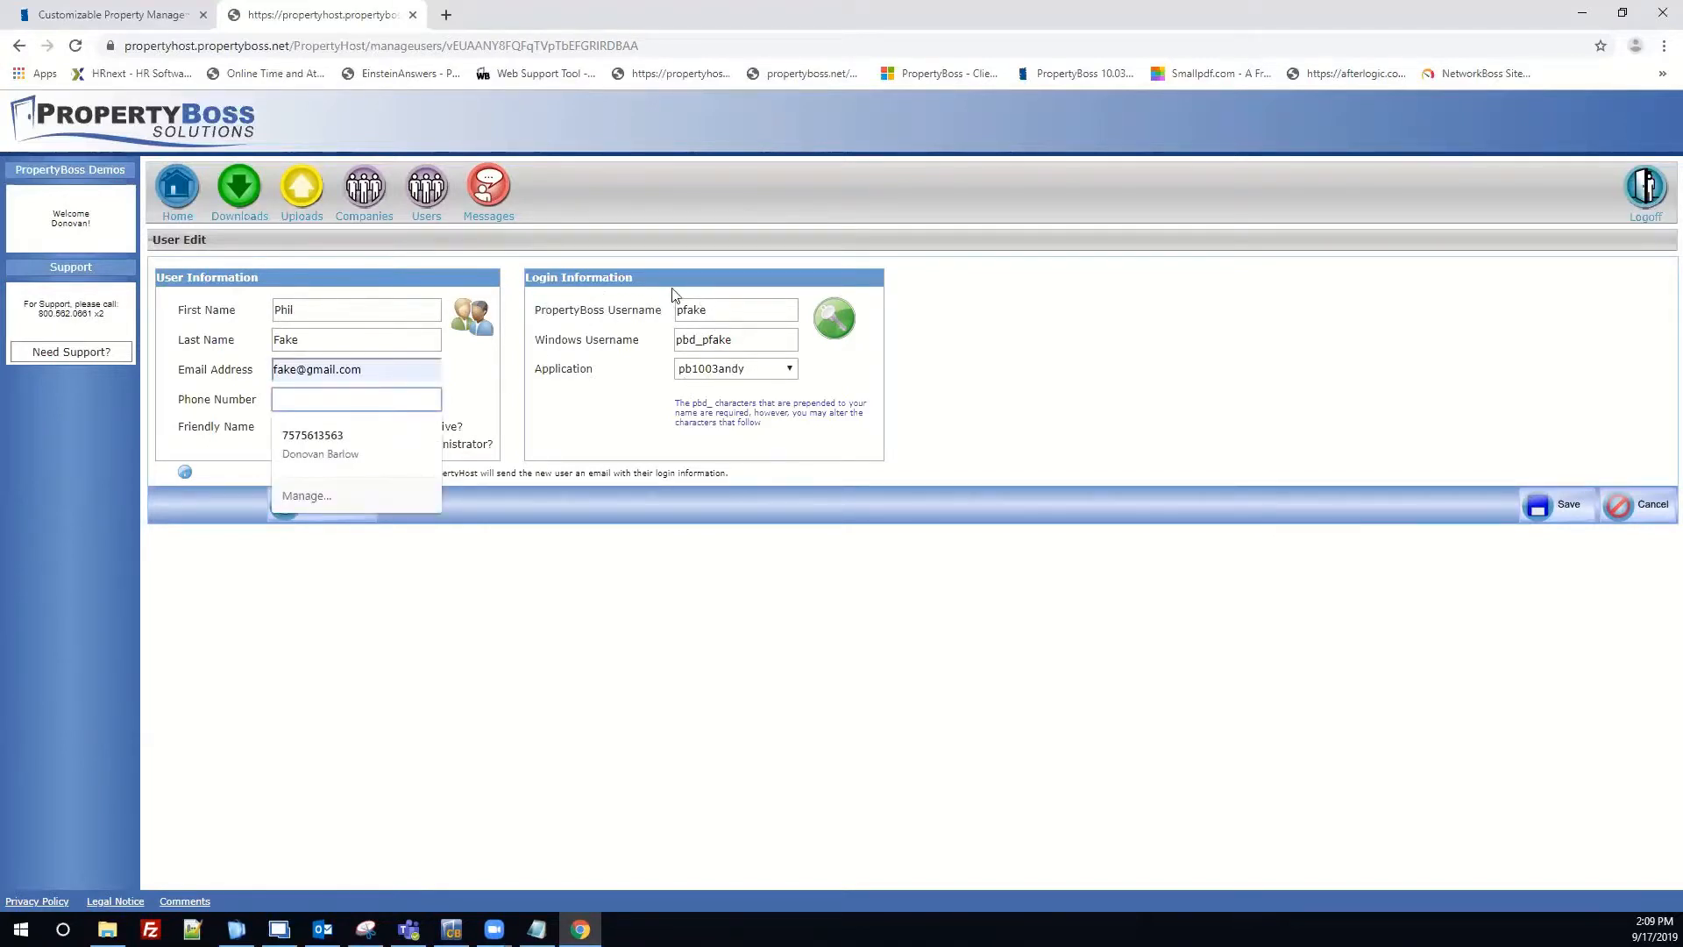
# Fill in the suggested phone number and bring up the Assign Database list.
pyautogui.write('000')
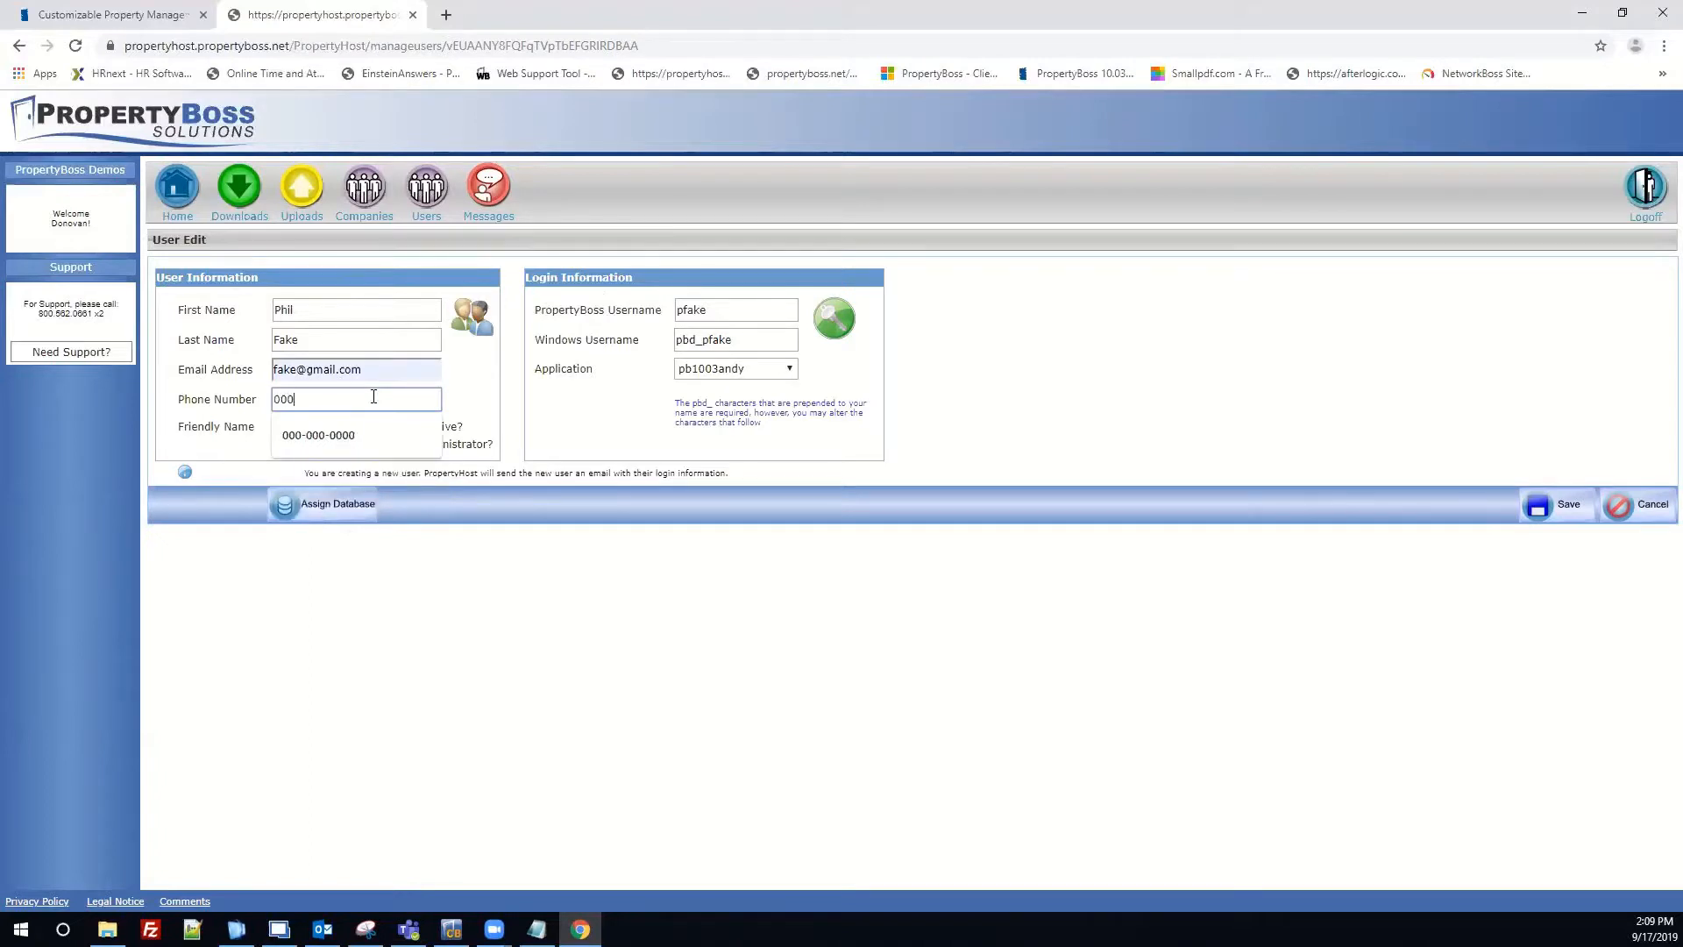
pyautogui.click(316, 435)
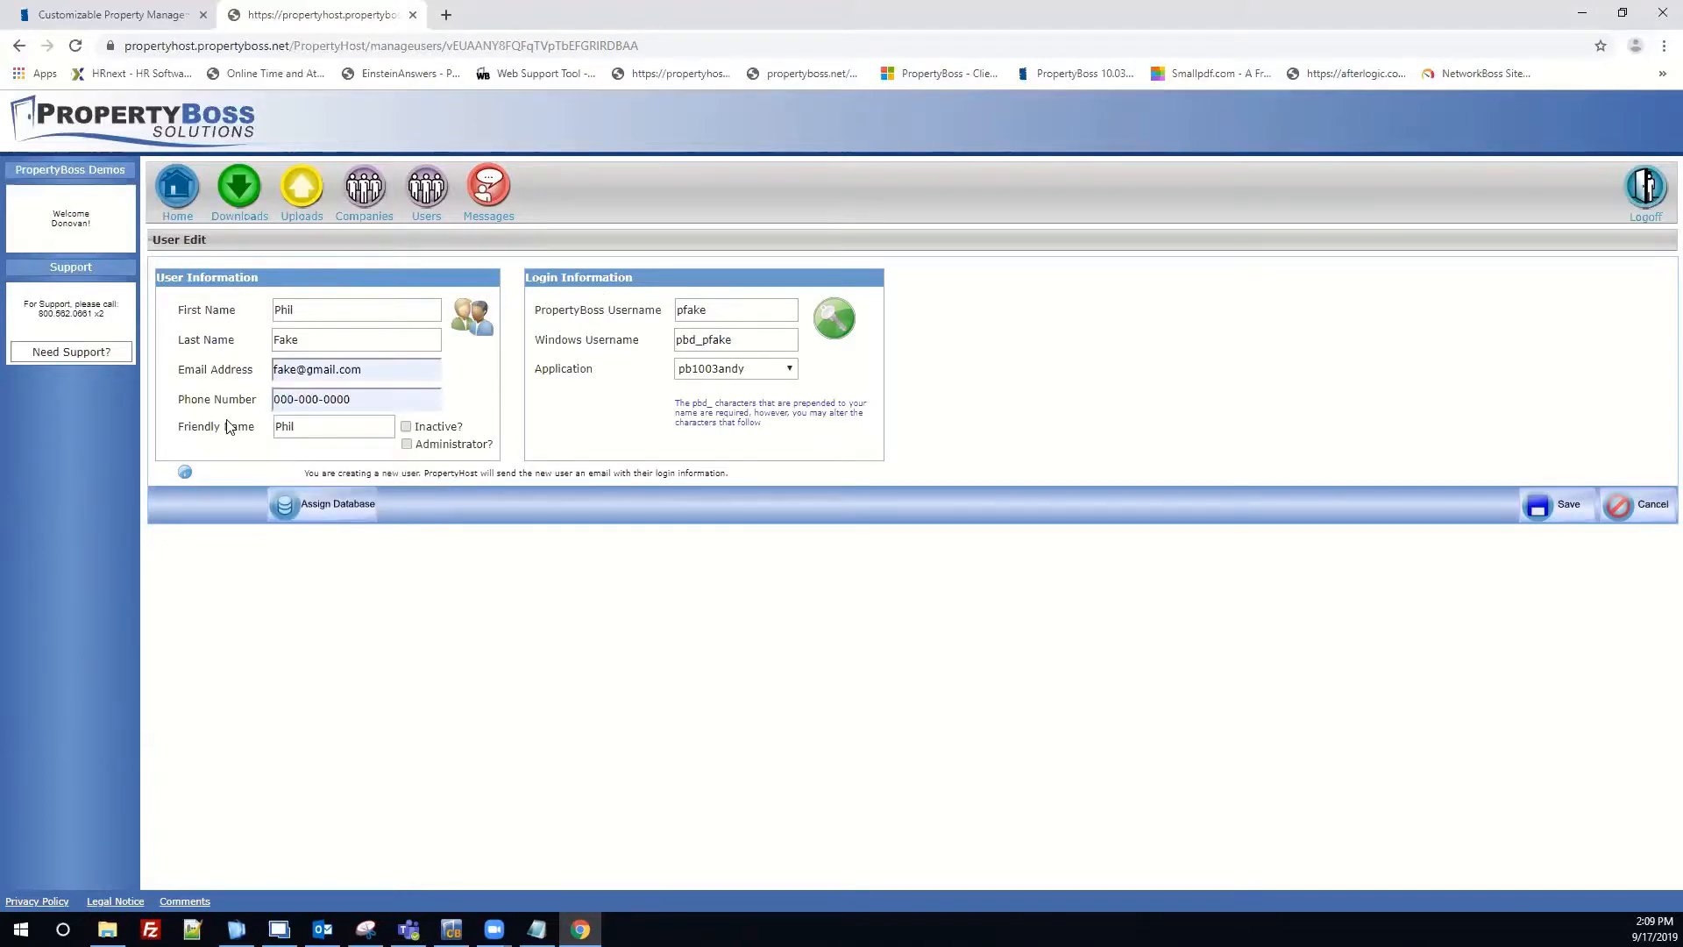
pyautogui.click(286, 517)
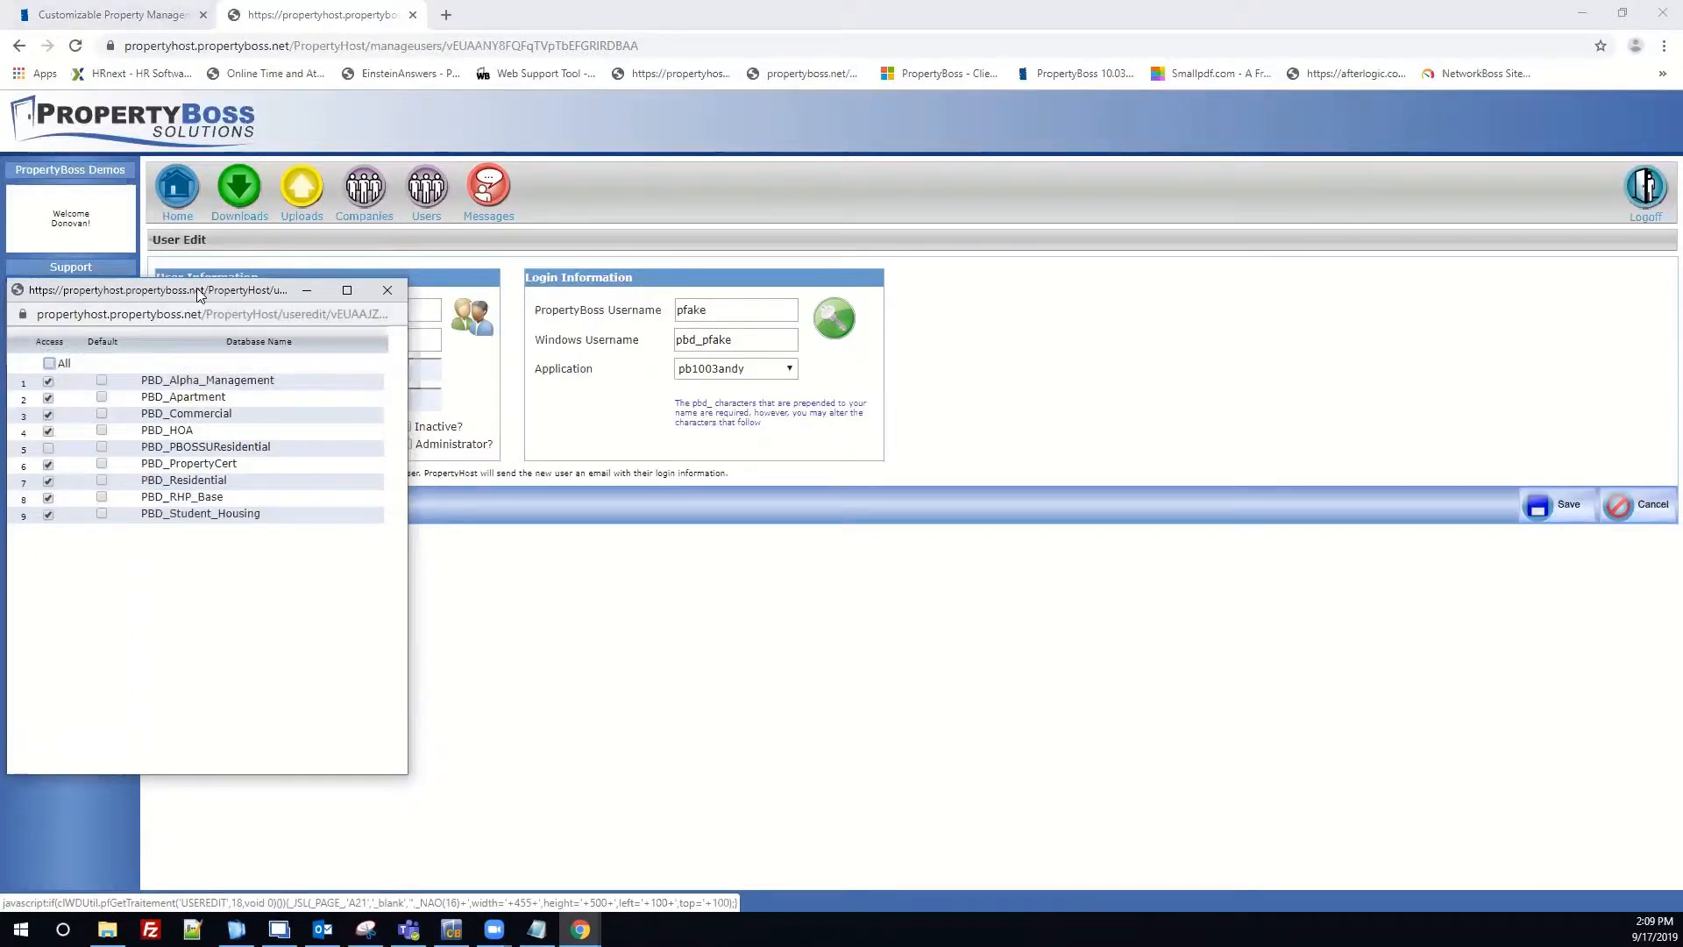
# Grant access to PBD_Alpha_Management and PBD_Student_Housing, make PBD_Alpha_Management default, and close the list.
pyautogui.moveTo(200, 295); pyautogui.dragTo(375, 164)
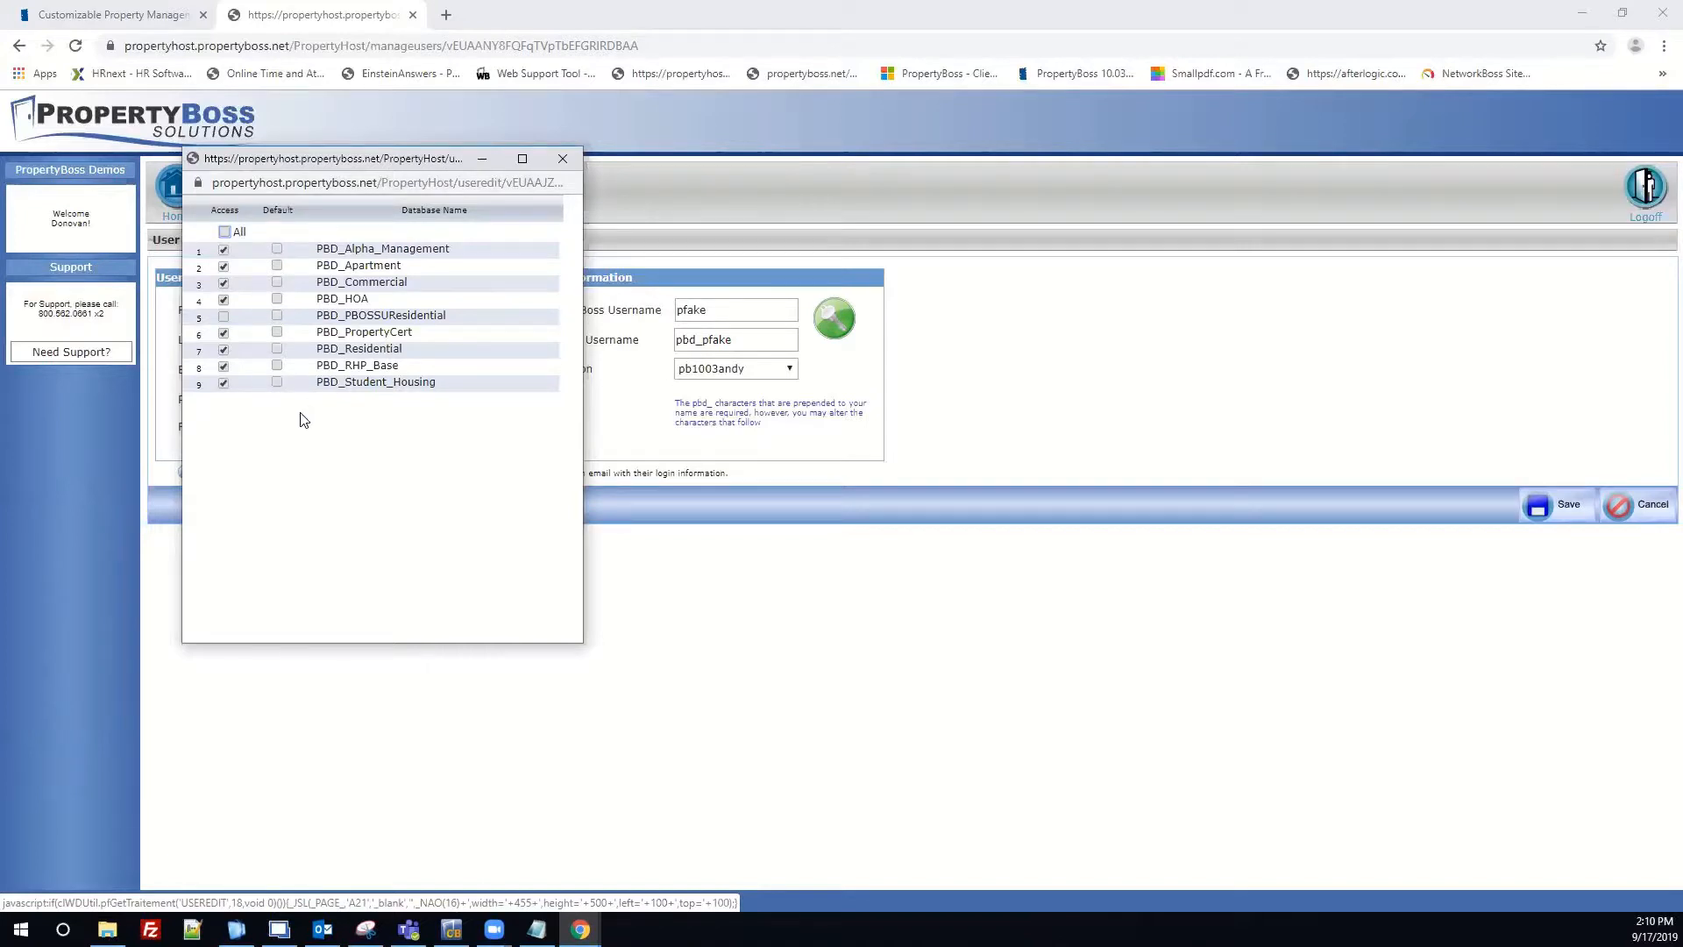
pyautogui.click(224, 250)
pyautogui.click(224, 382)
pyautogui.click(277, 250)
pyautogui.click(559, 160)
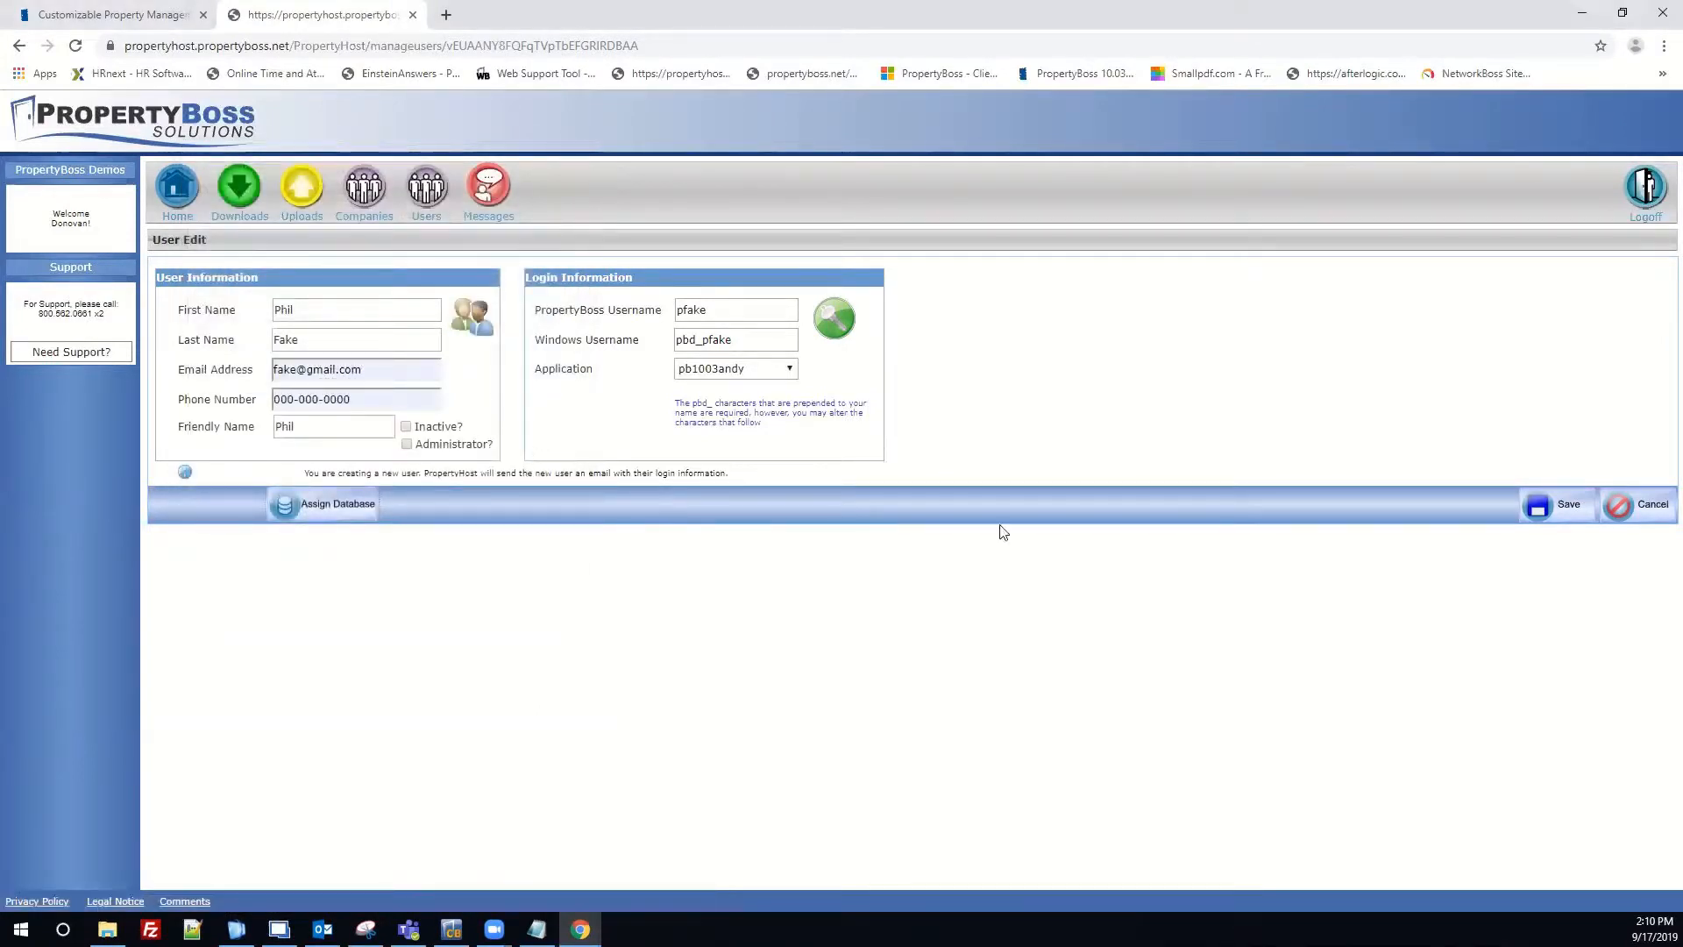
# Save the new user, then select its row in the users list and edit it.
pyautogui.click(1556, 505)
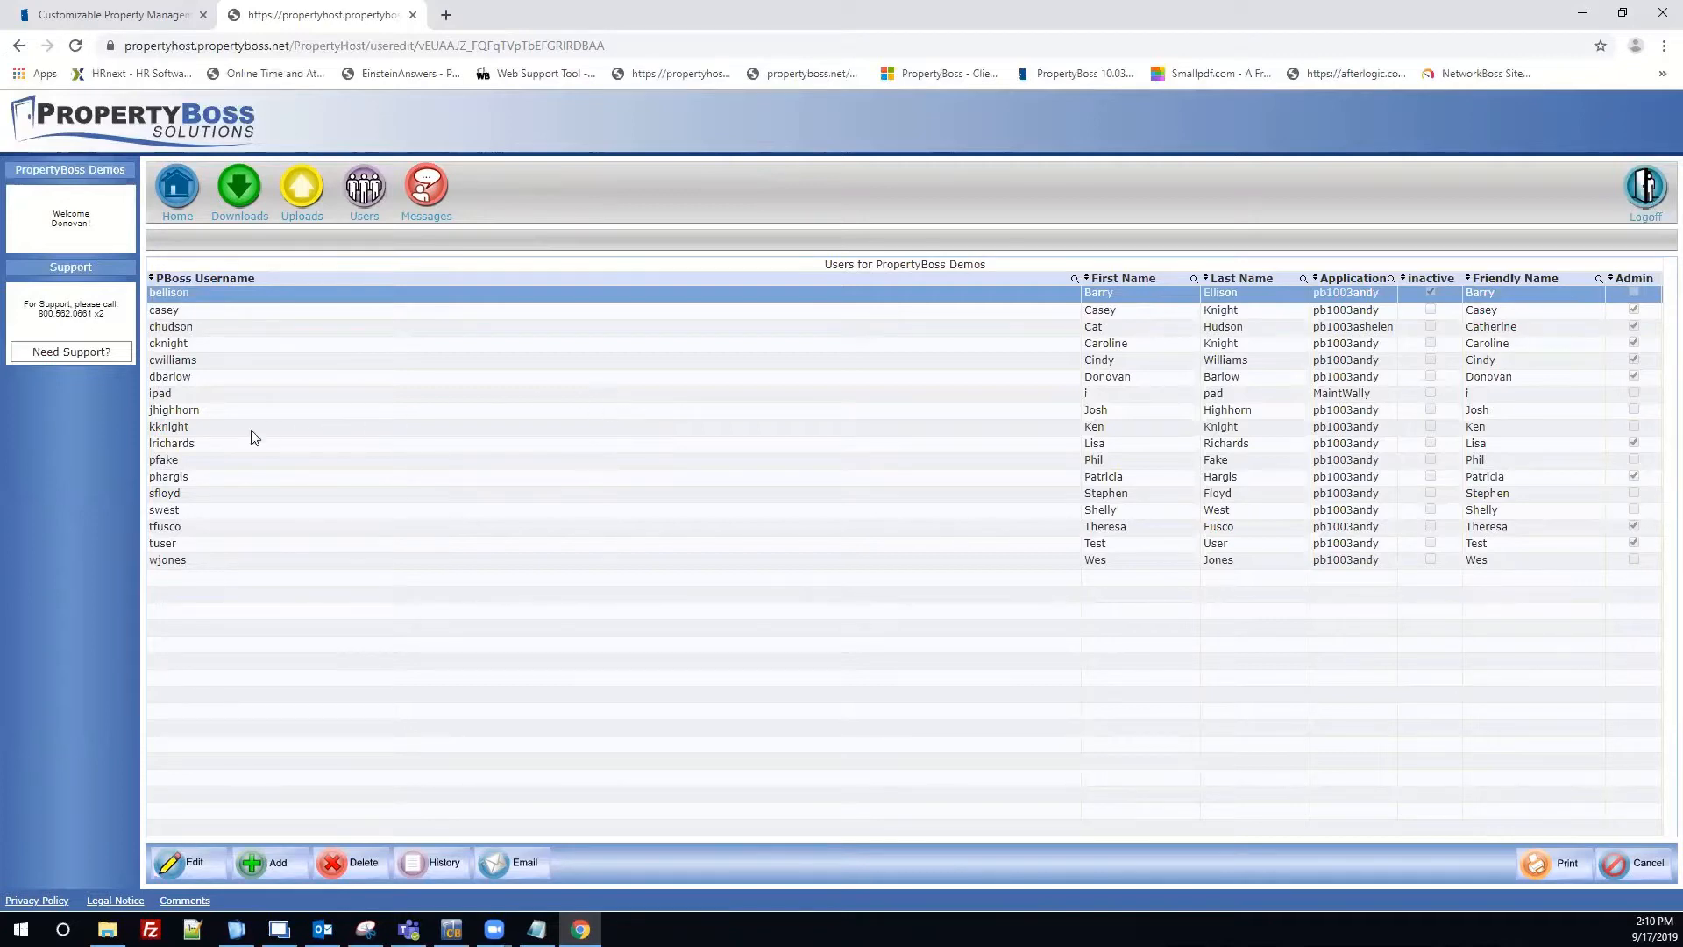
pyautogui.click(167, 461)
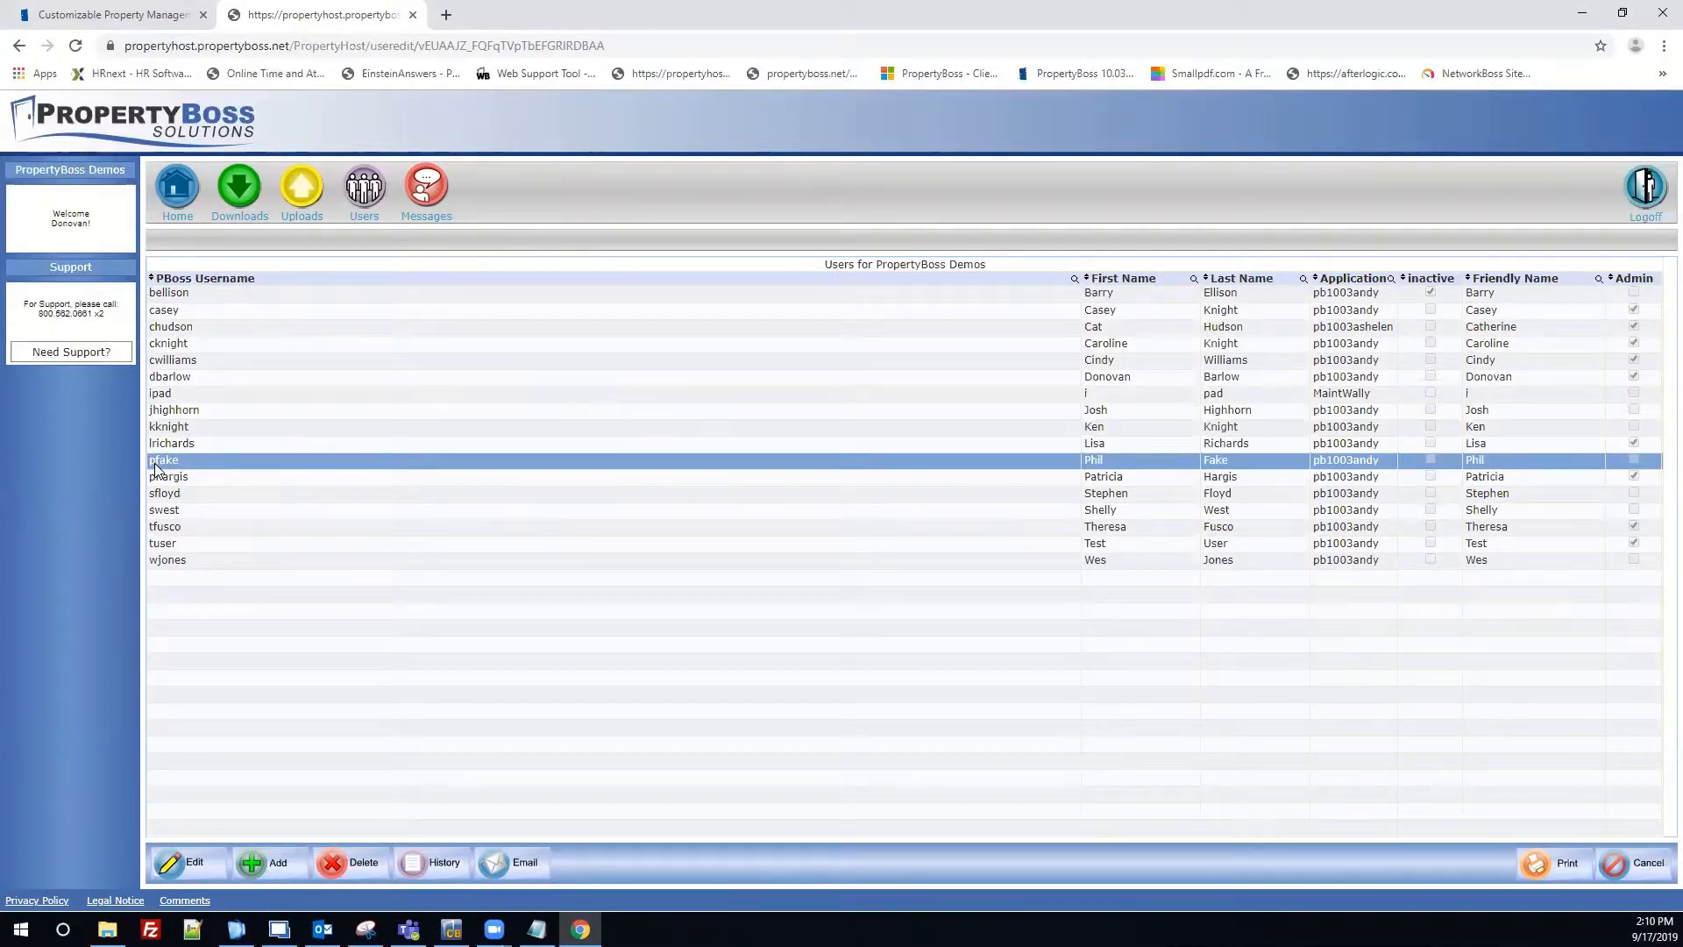
pyautogui.click(185, 861)
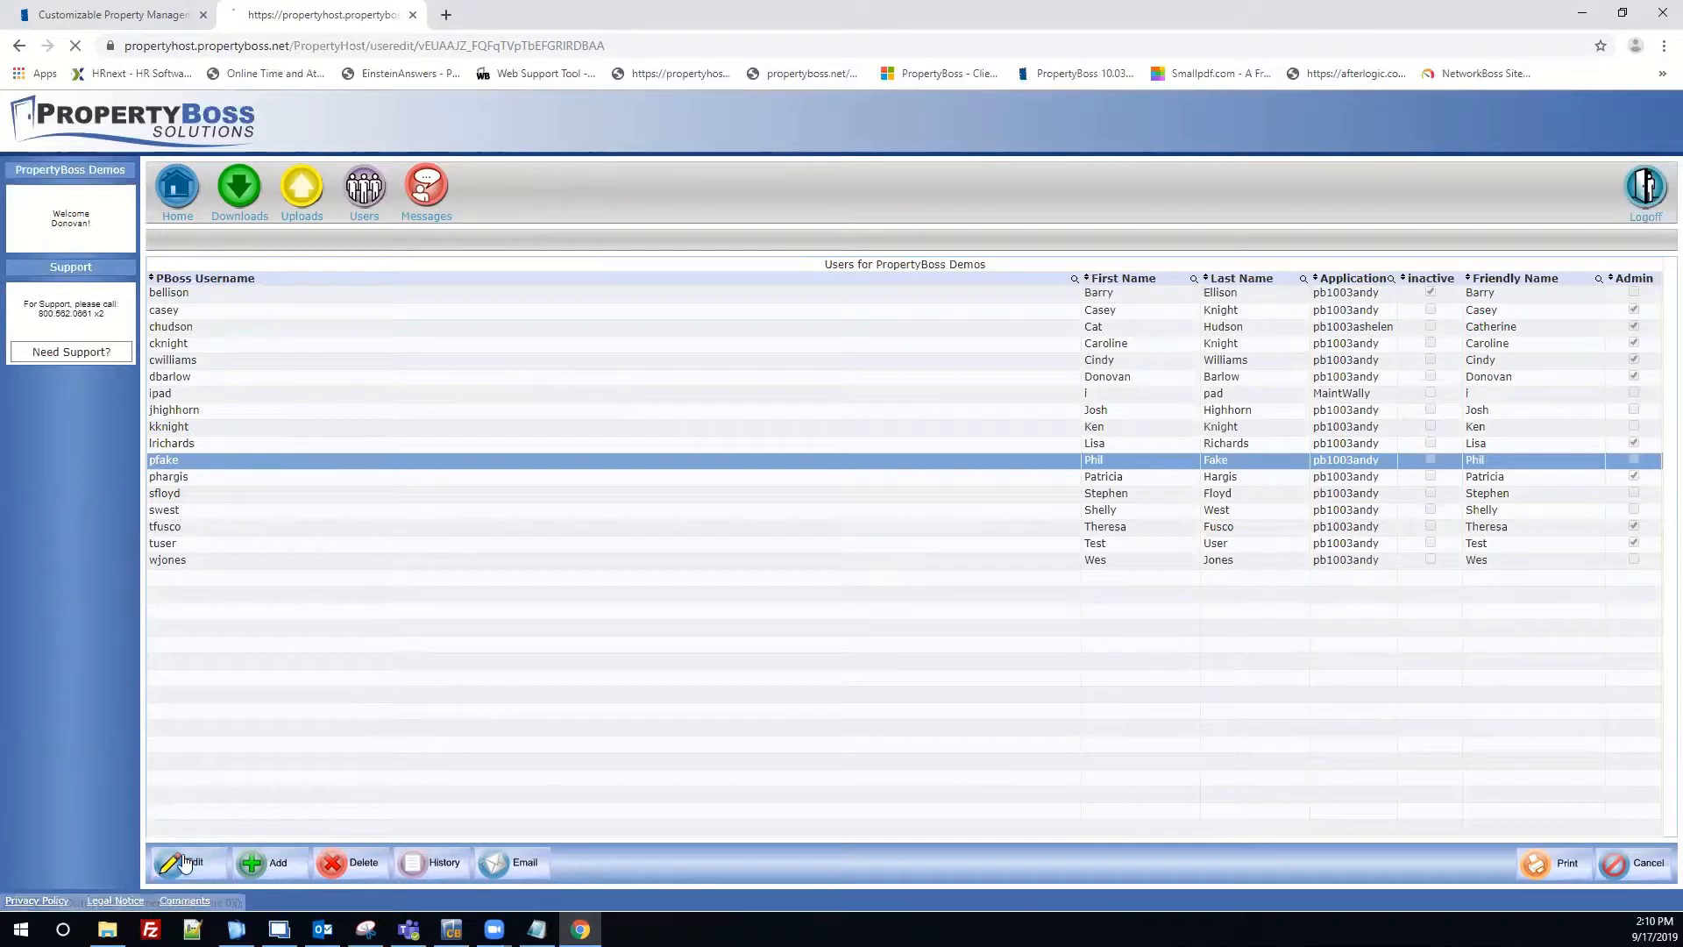
# Tick Administrator? for the new user and bring up Set Password.
pyautogui.click(408, 445)
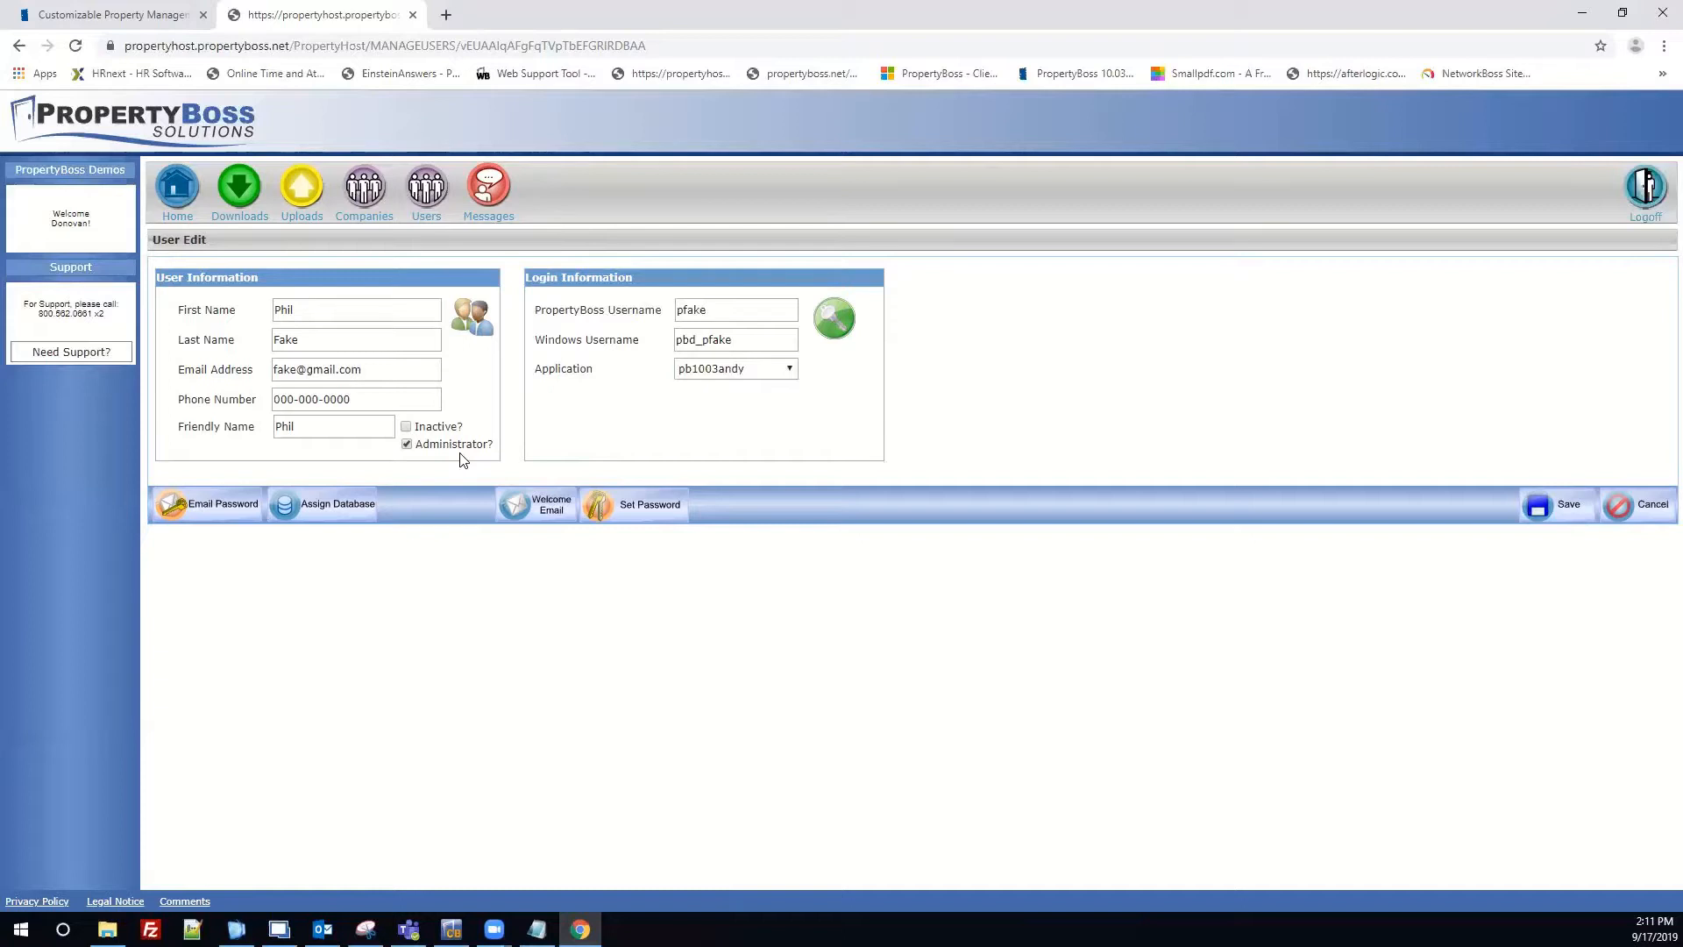
pyautogui.click(654, 522)
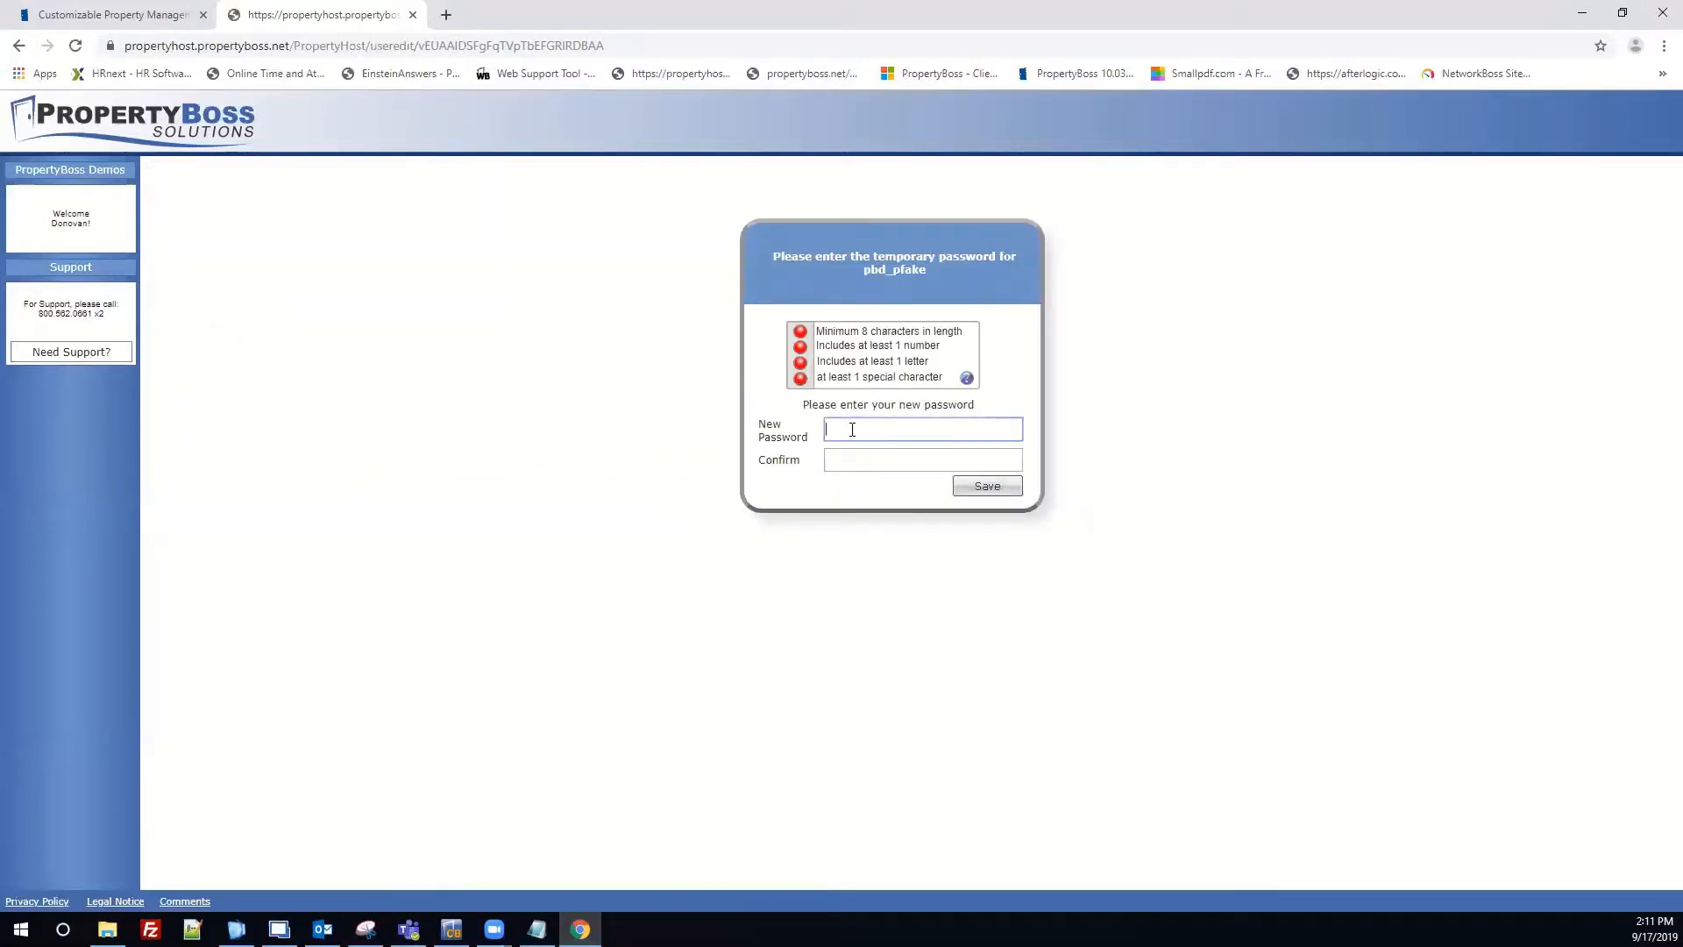
# Type the temporary password, check it with the eye icon, confirm it, and save.
pyautogui.click(1015, 431)
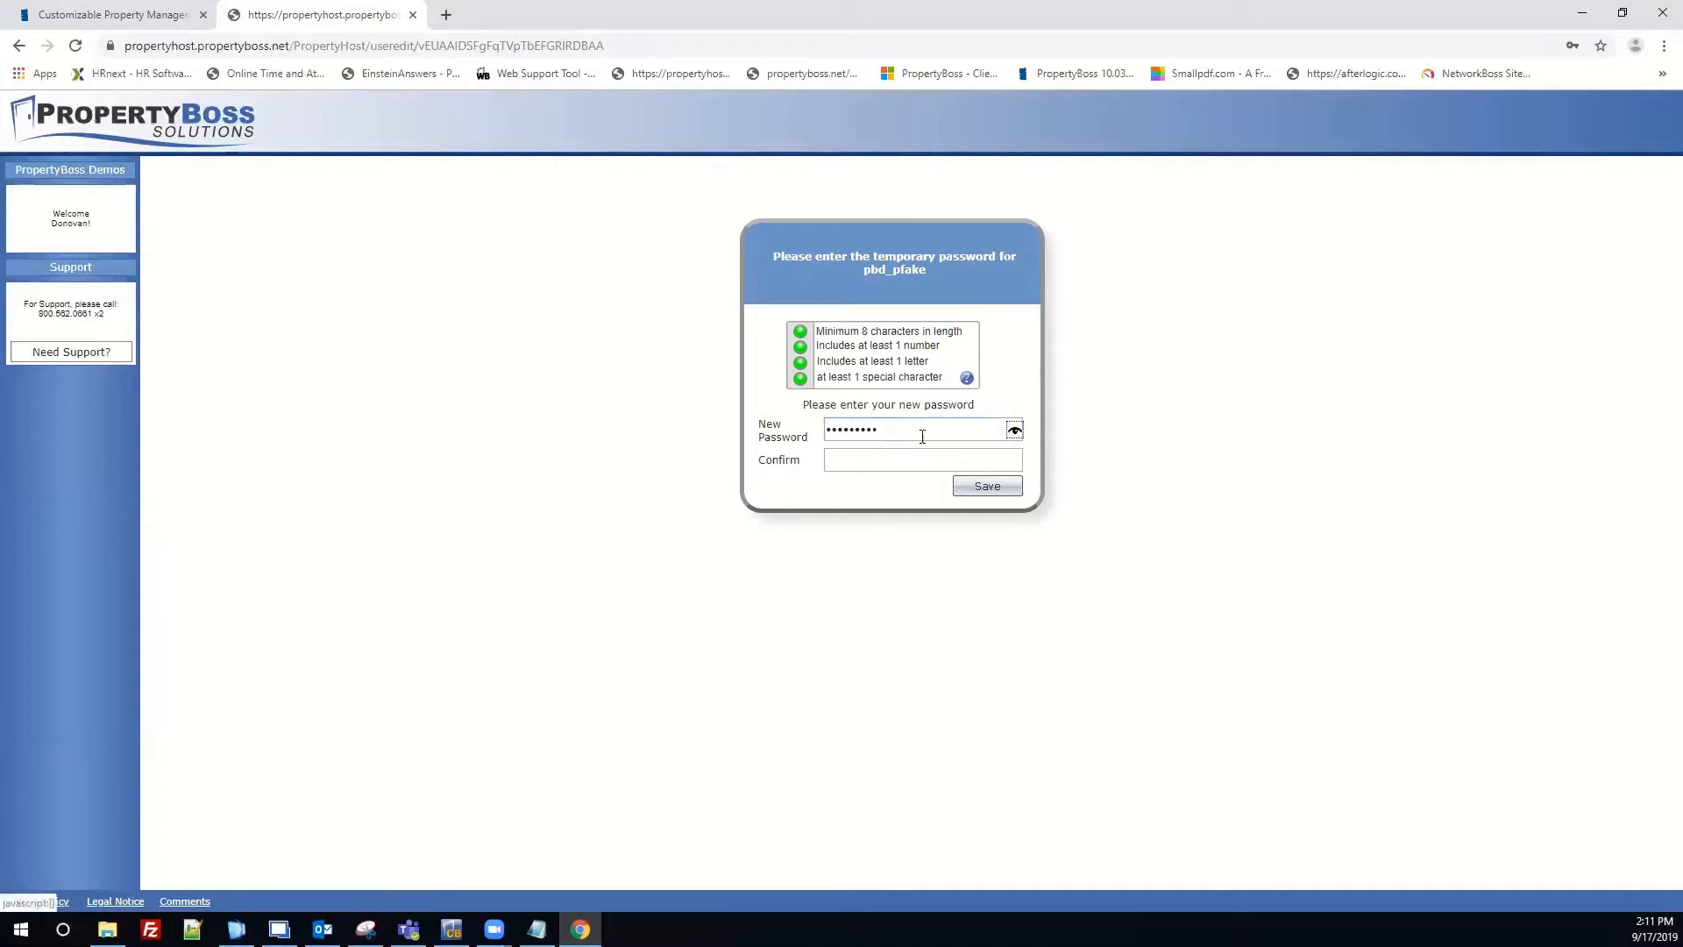
pyautogui.click(1014, 431)
pyautogui.click(892, 465)
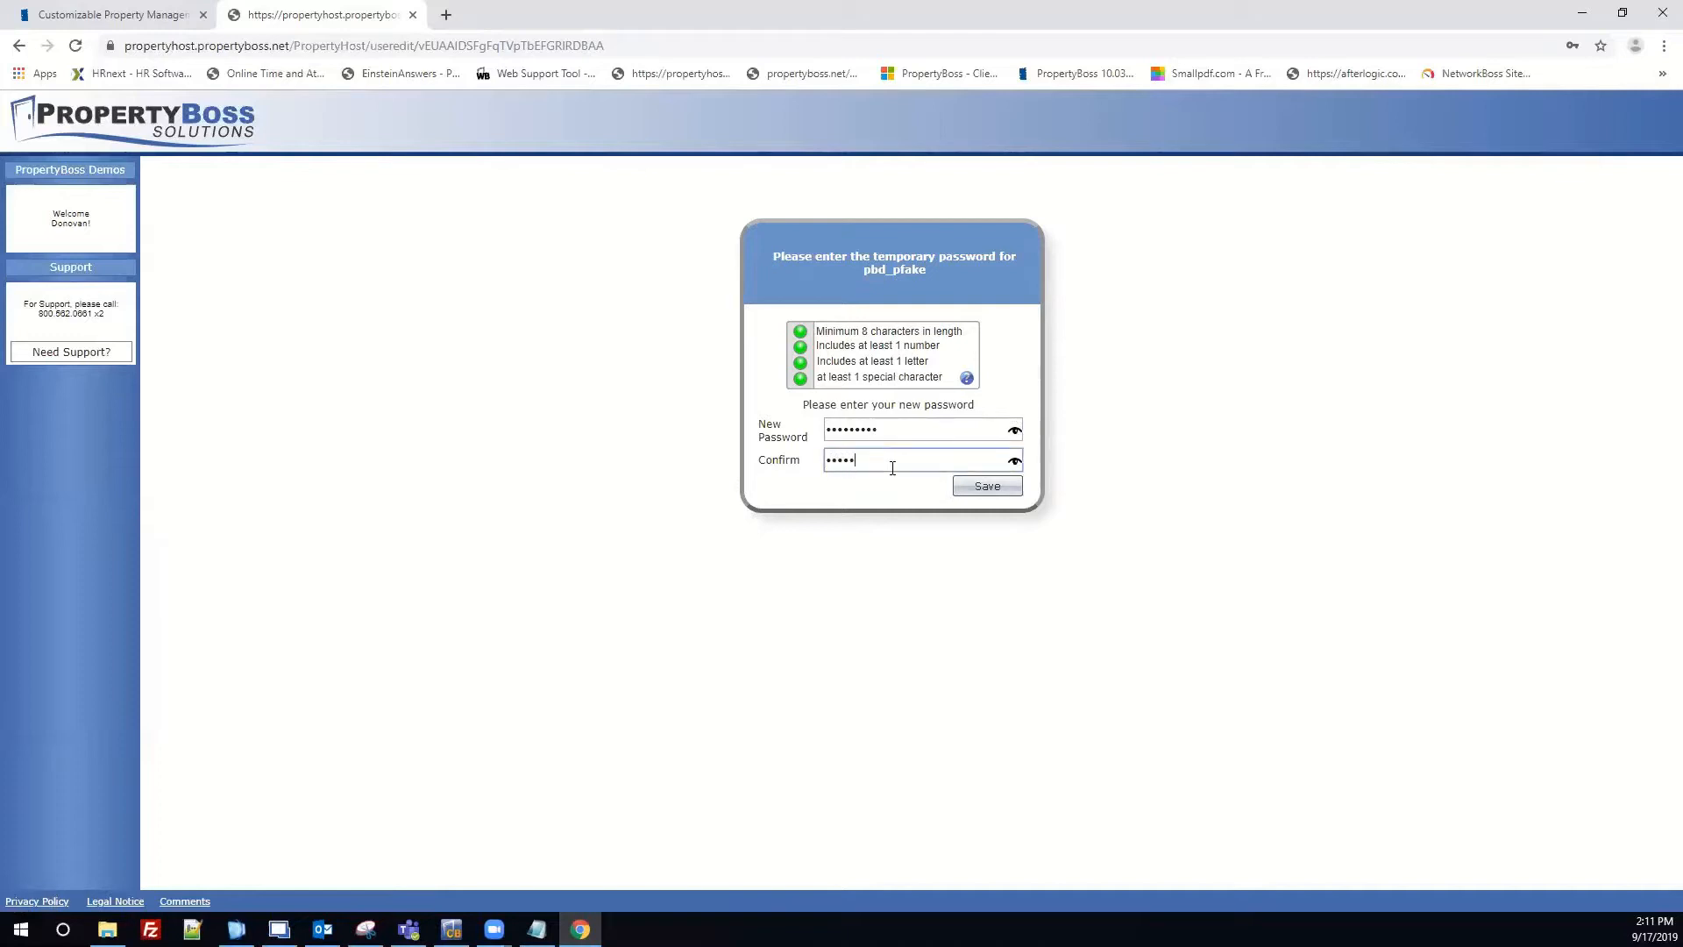
pyautogui.click(985, 487)
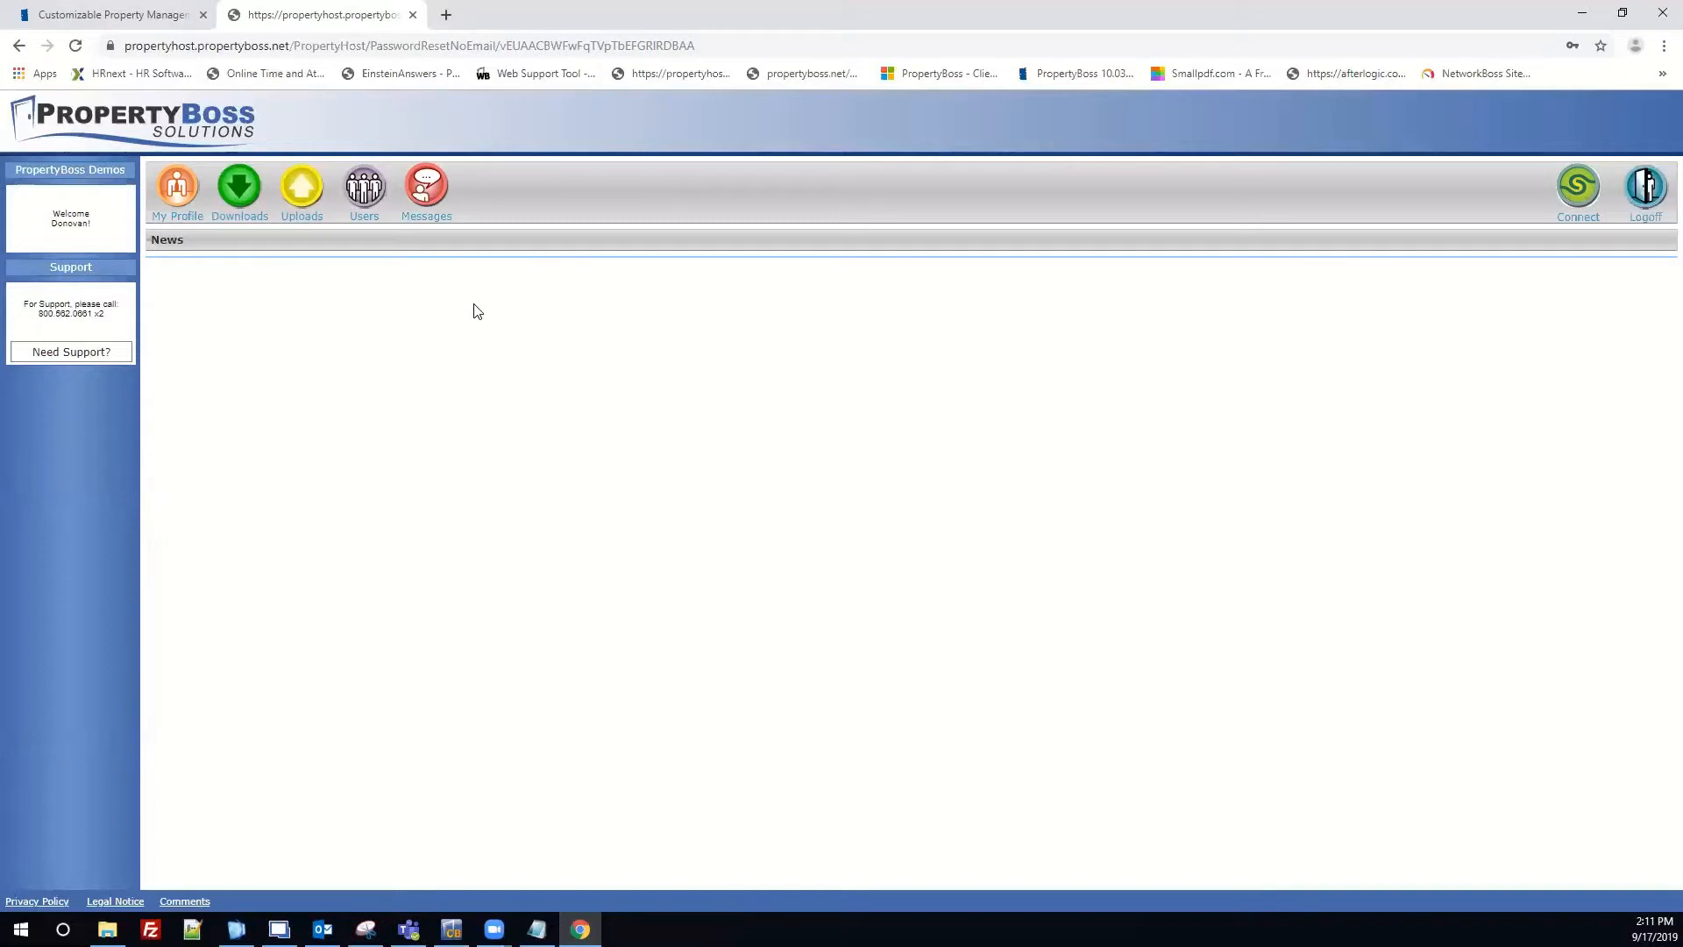
pyautogui.click(365, 210)
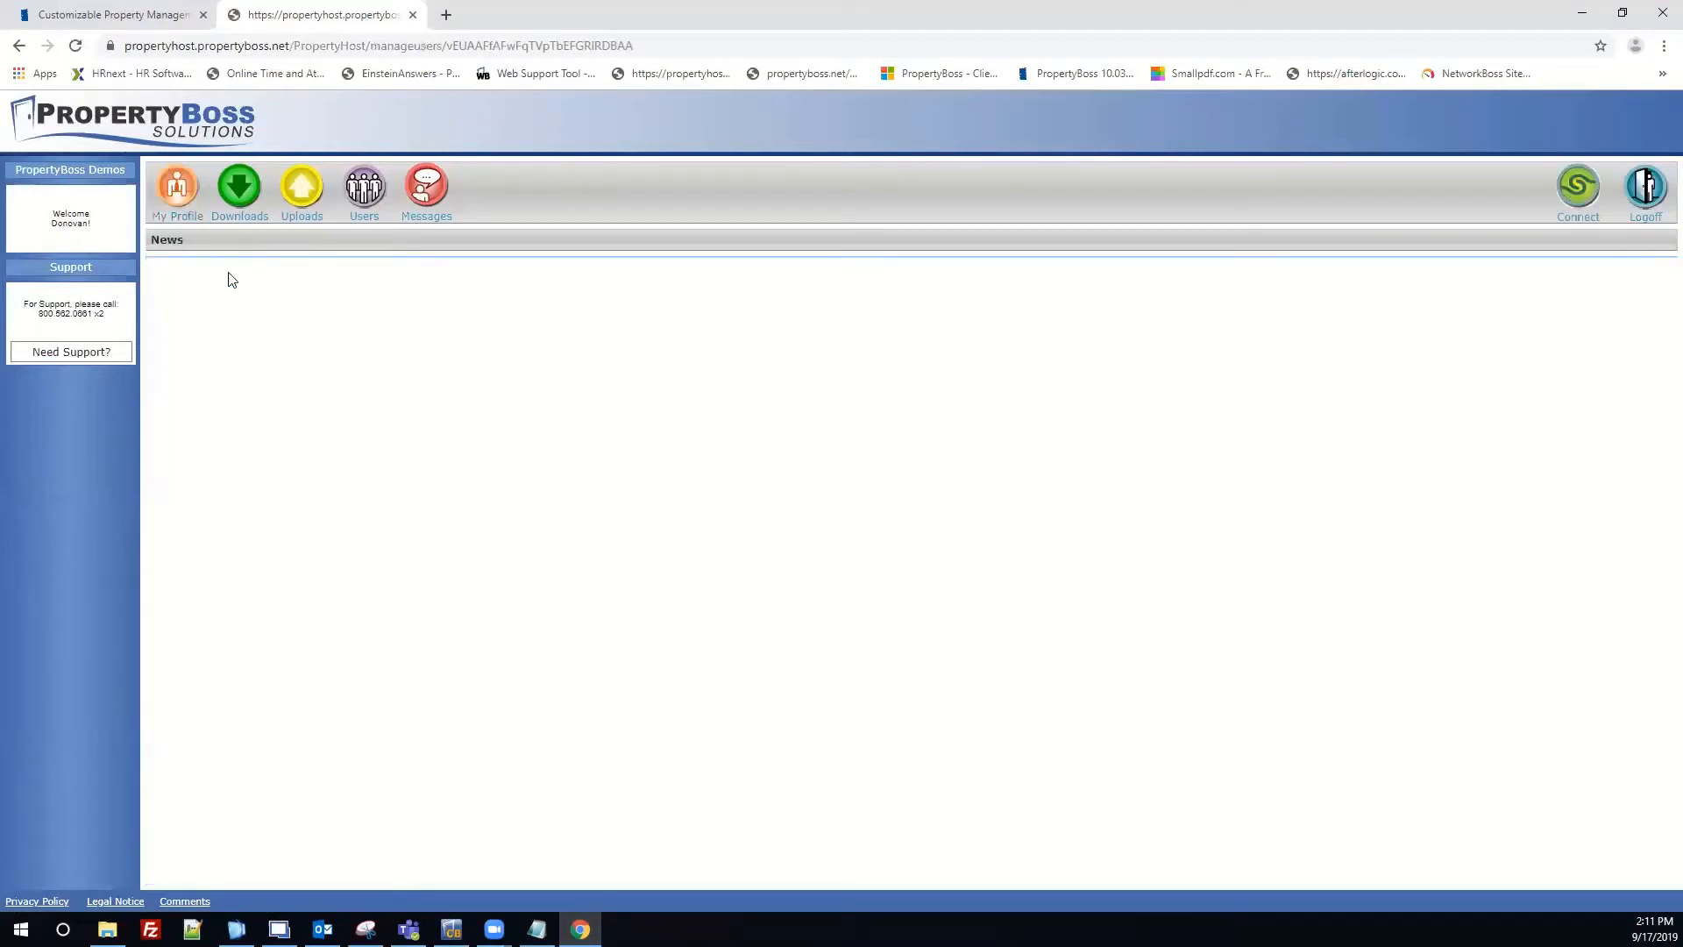
pyautogui.click(235, 198)
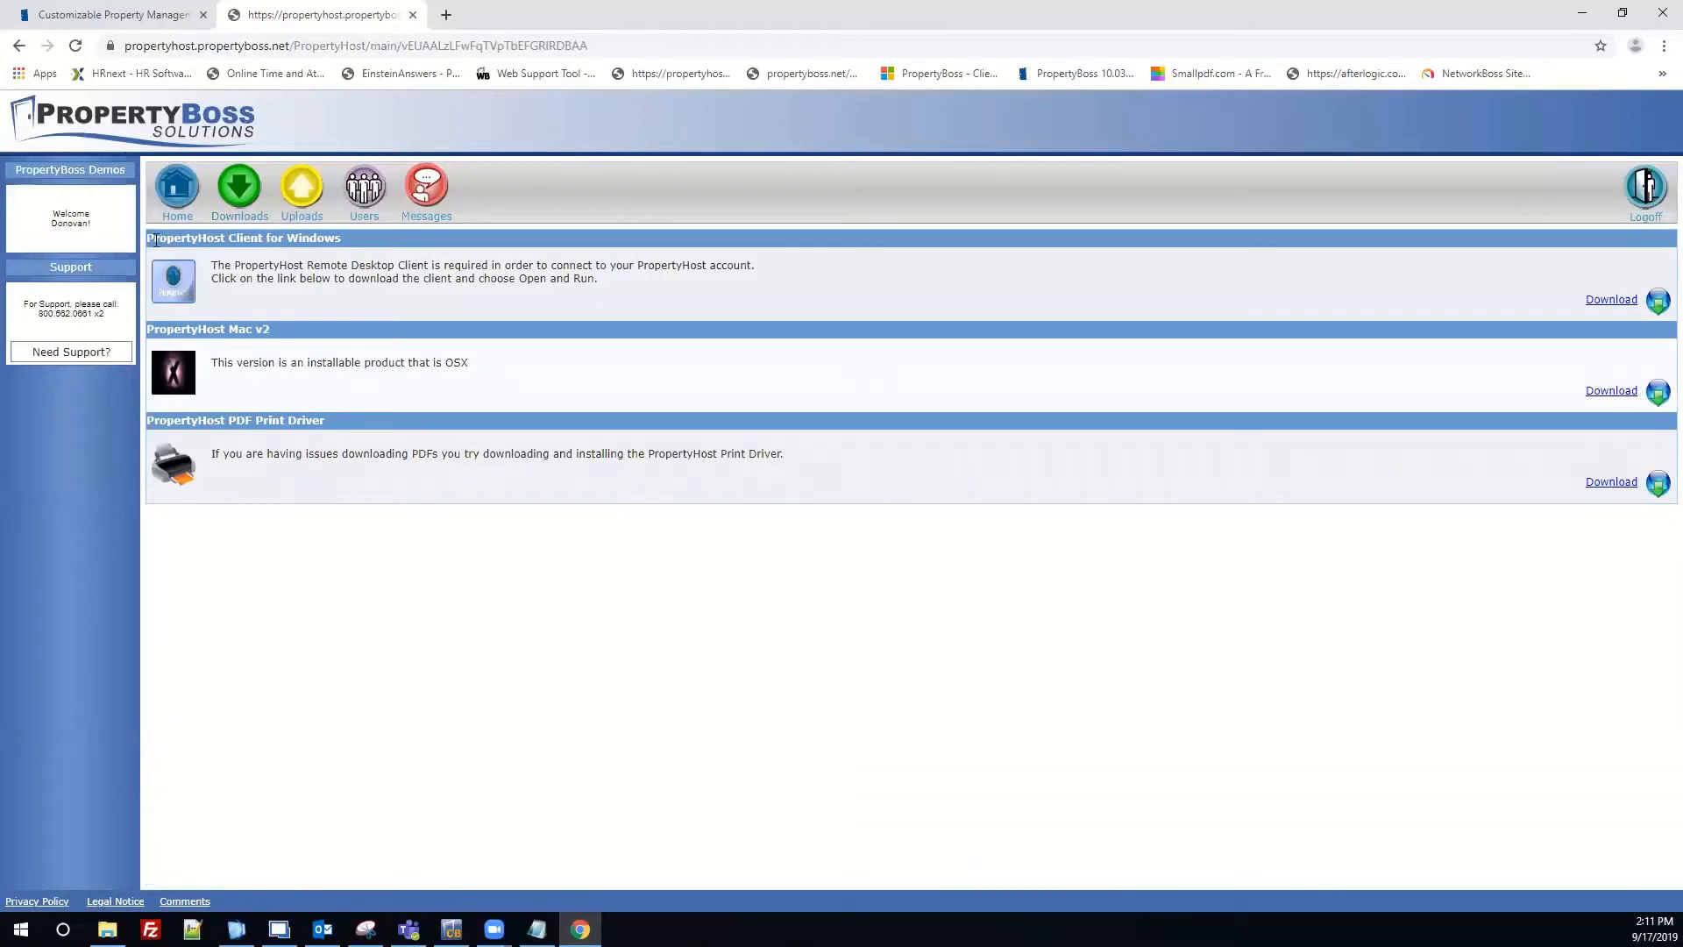
pyautogui.moveTo(147, 237); pyautogui.dragTo(295, 243)
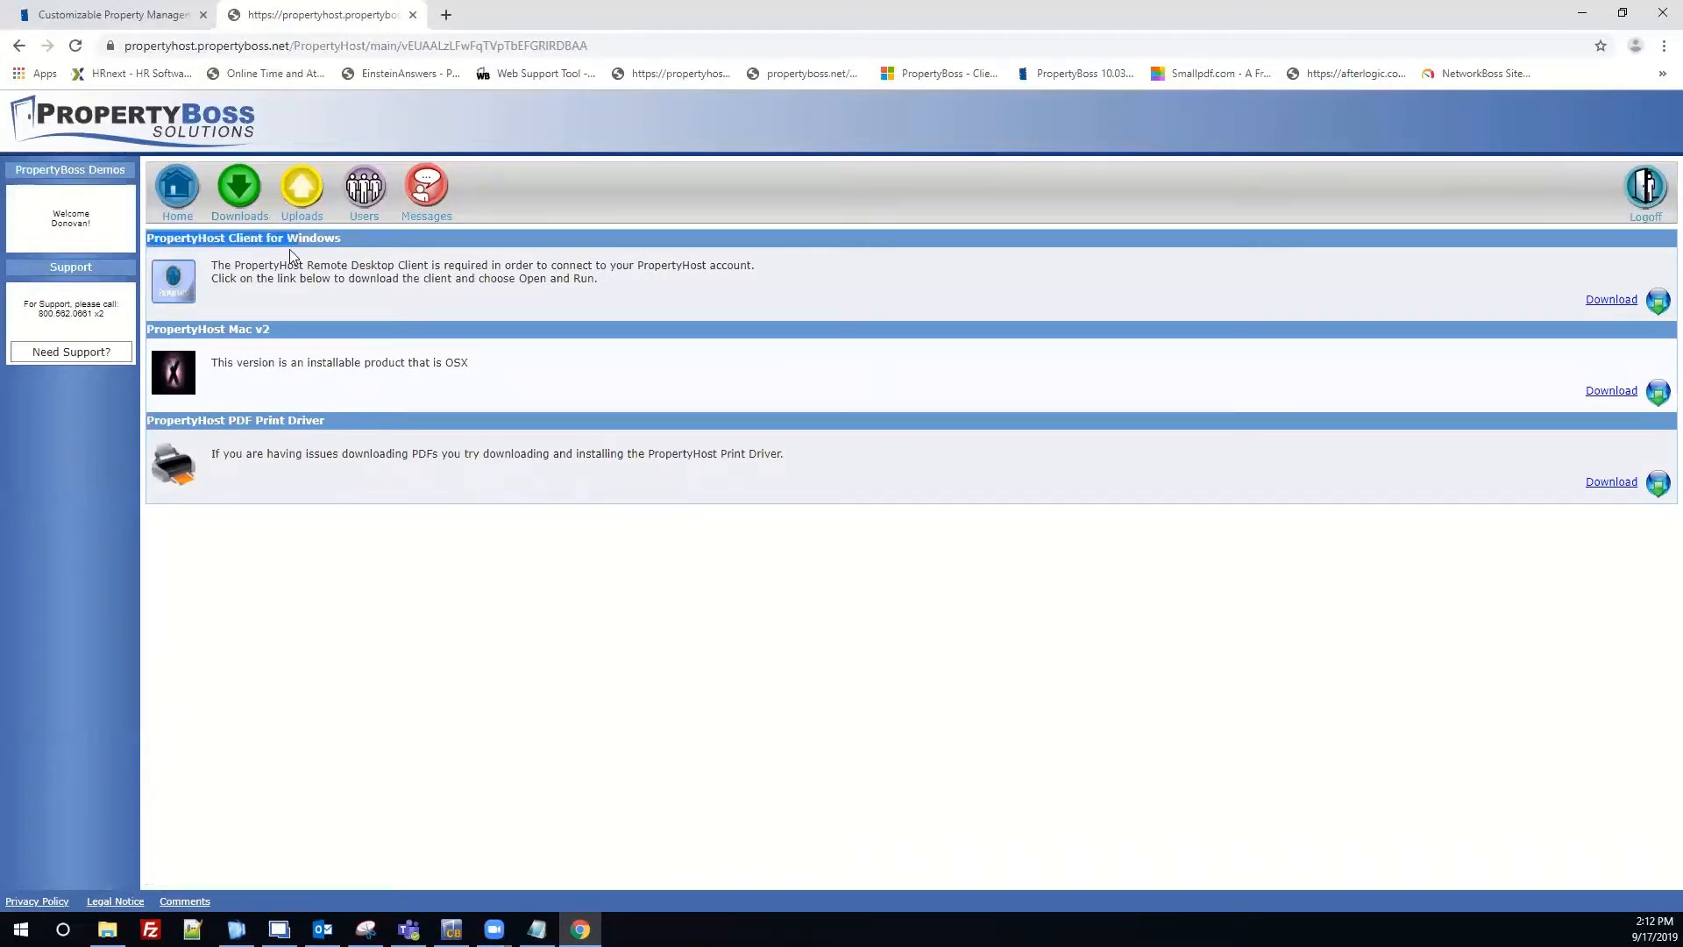
pyautogui.click(290, 250)
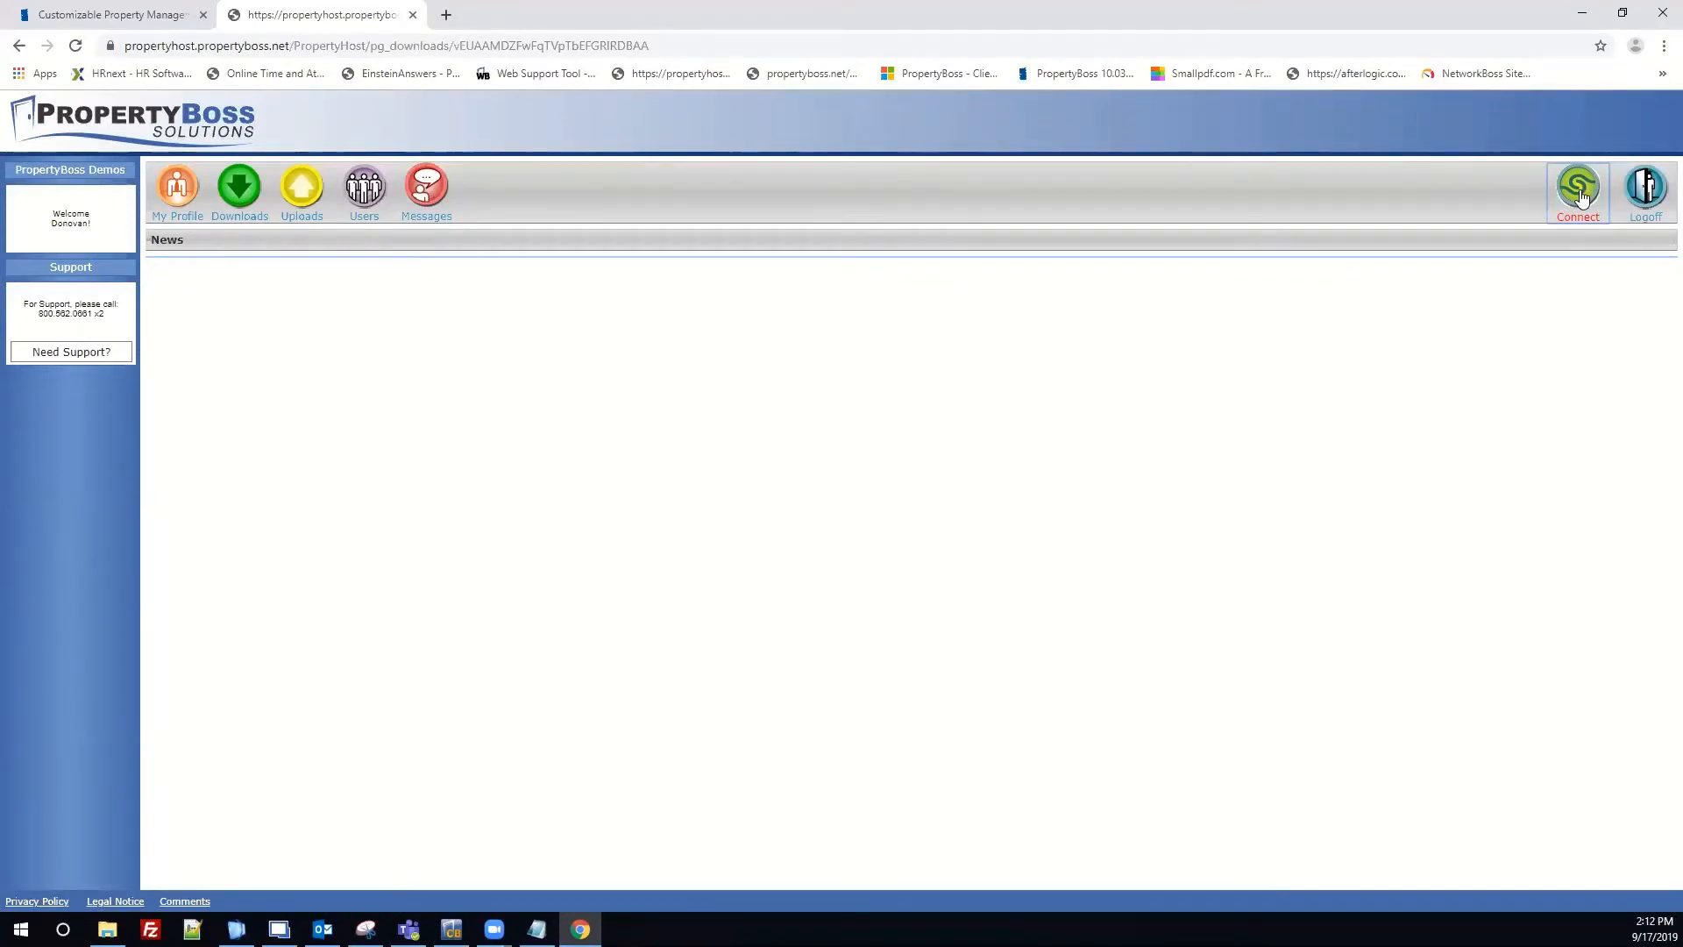
# Connect to the PropertyHost remote desktop so the client opens at Select Network Database.
pyautogui.click(1582, 196)
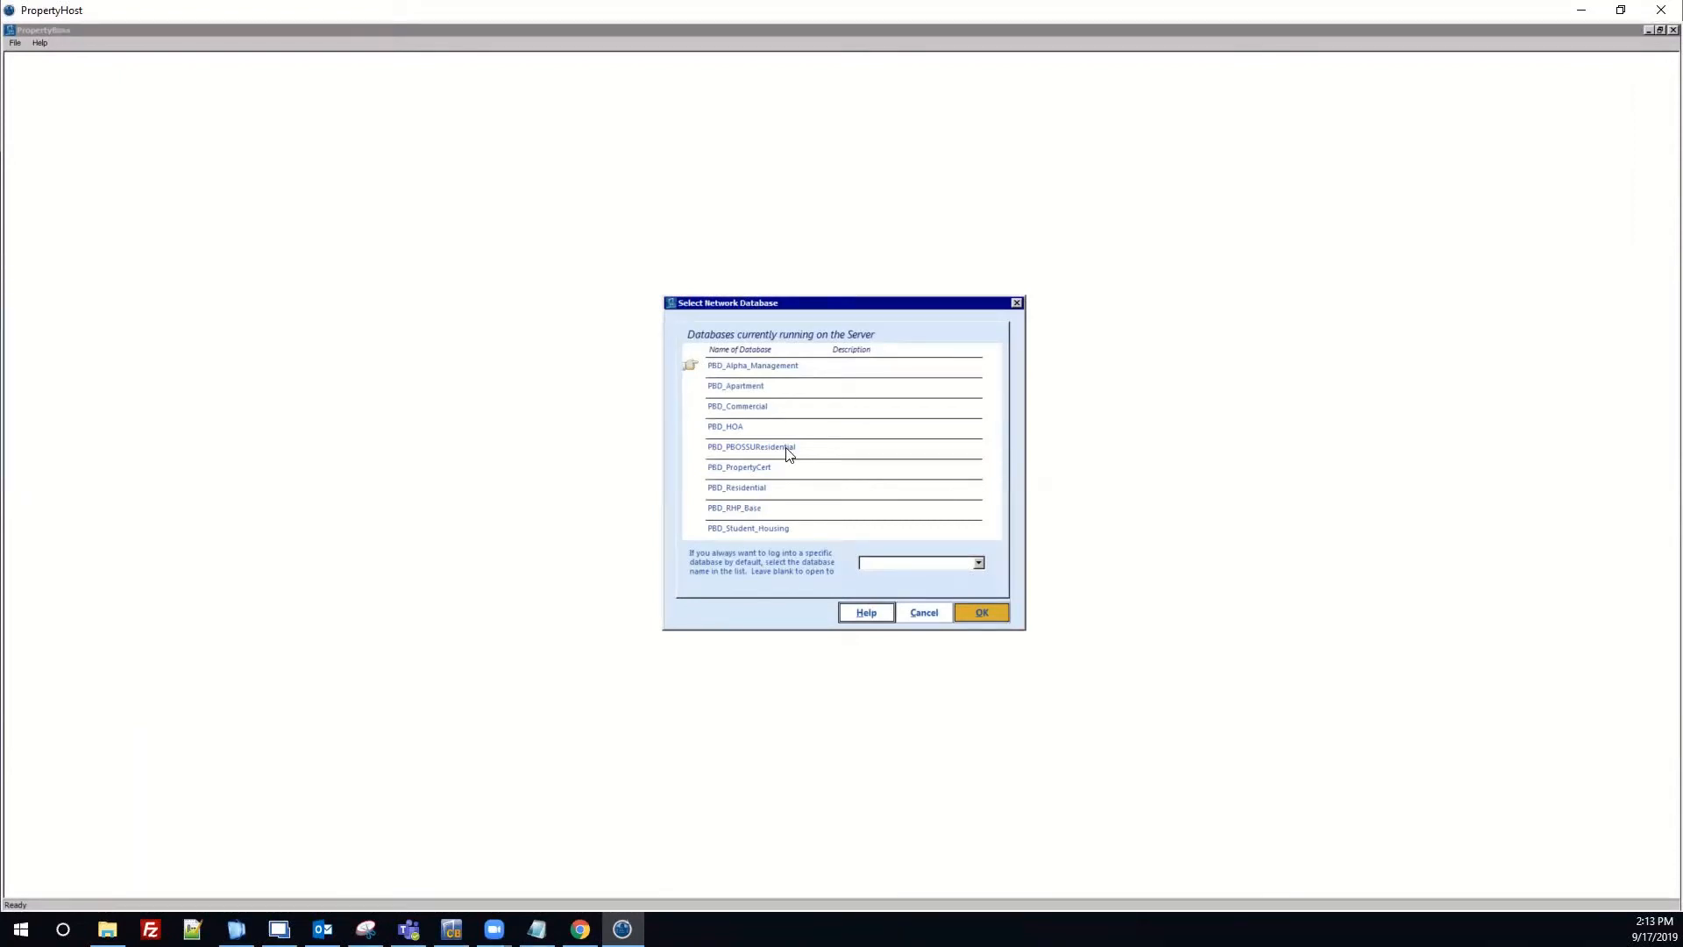
# Browse PBD_Student_Housing, PBD_HOA, PBD_Apartment, PBD_PBOSSUResidential, PBD_Residential, PBD_Alpha_Management, then cancel selection.
pyautogui.click(695, 531)
pyautogui.click(704, 436)
pyautogui.click(705, 386)
pyautogui.click(705, 458)
pyautogui.click(704, 493)
pyautogui.click(705, 369)
pyautogui.click(924, 612)
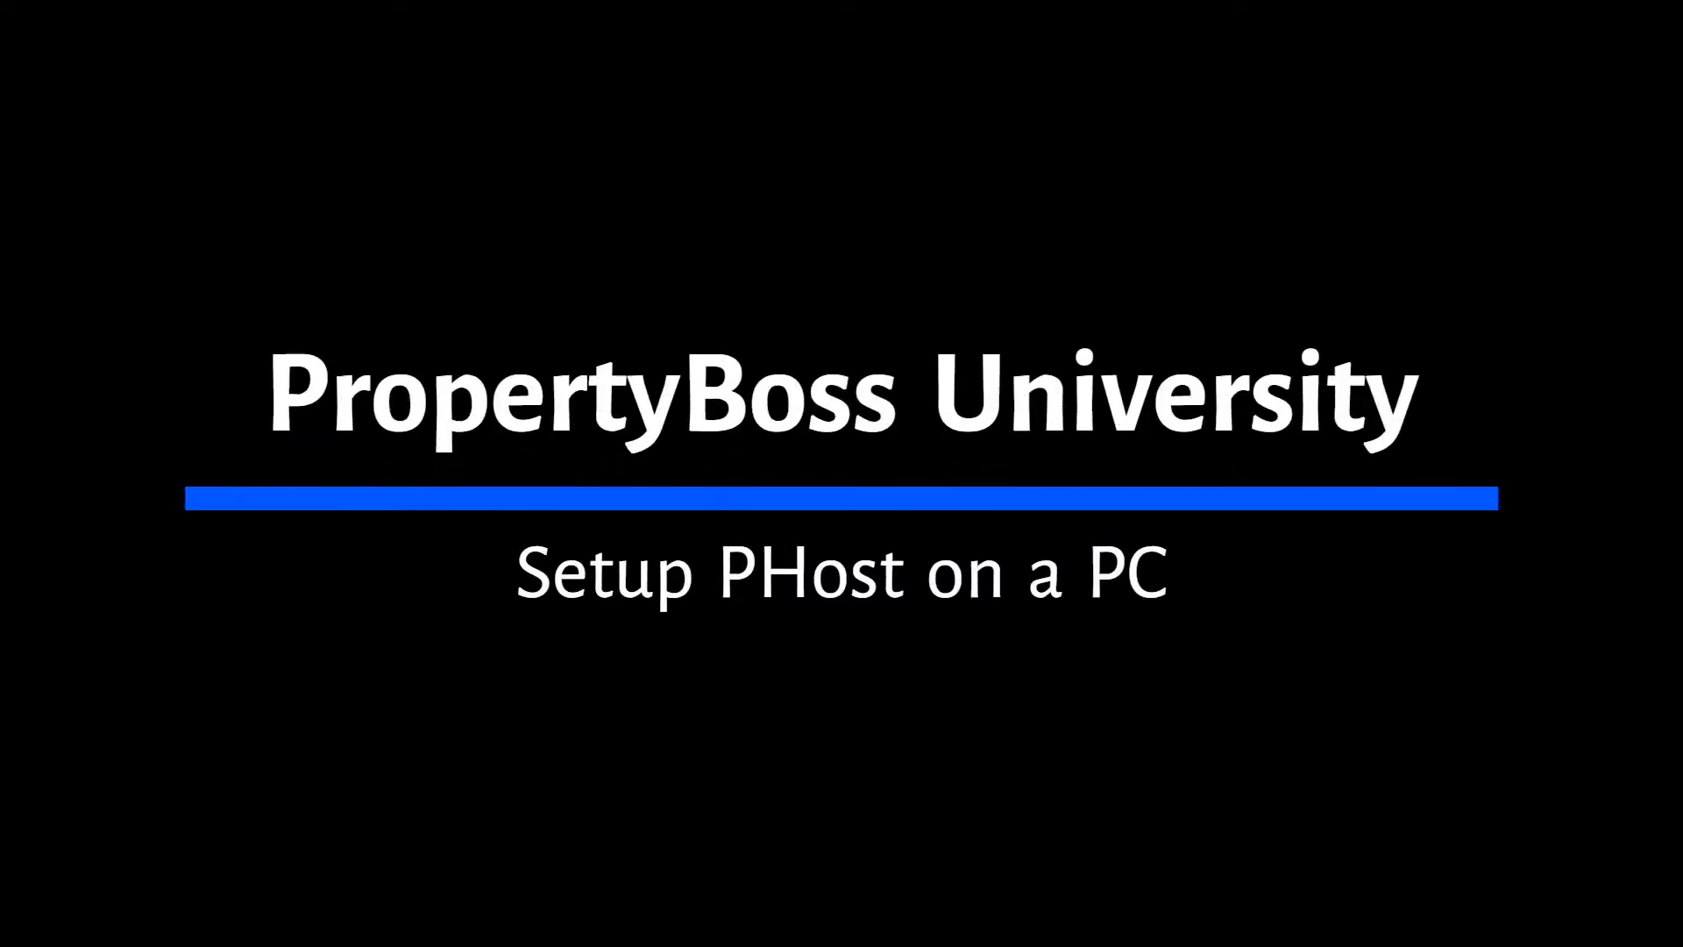